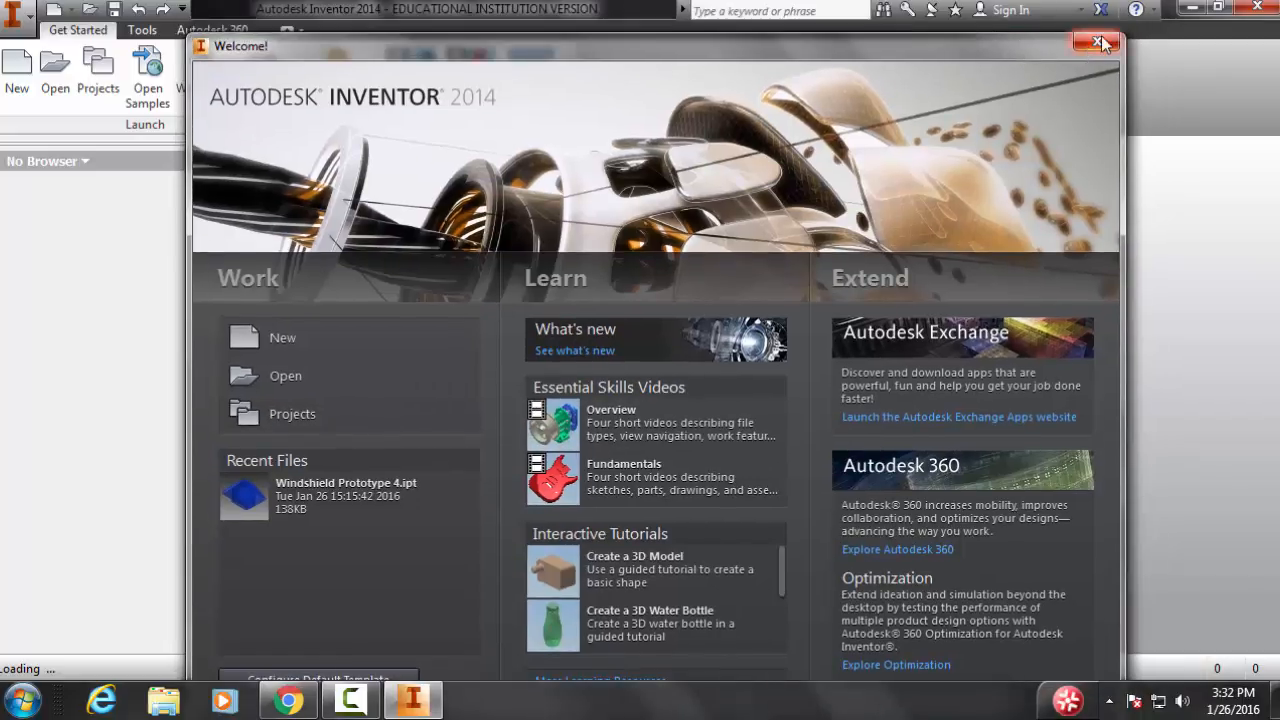
- Dismiss the Welcome window and review the existing projects and their locations, leaving Choo Choo as the active project
{"action": "left_click", "coordinate": [1101, 42]}
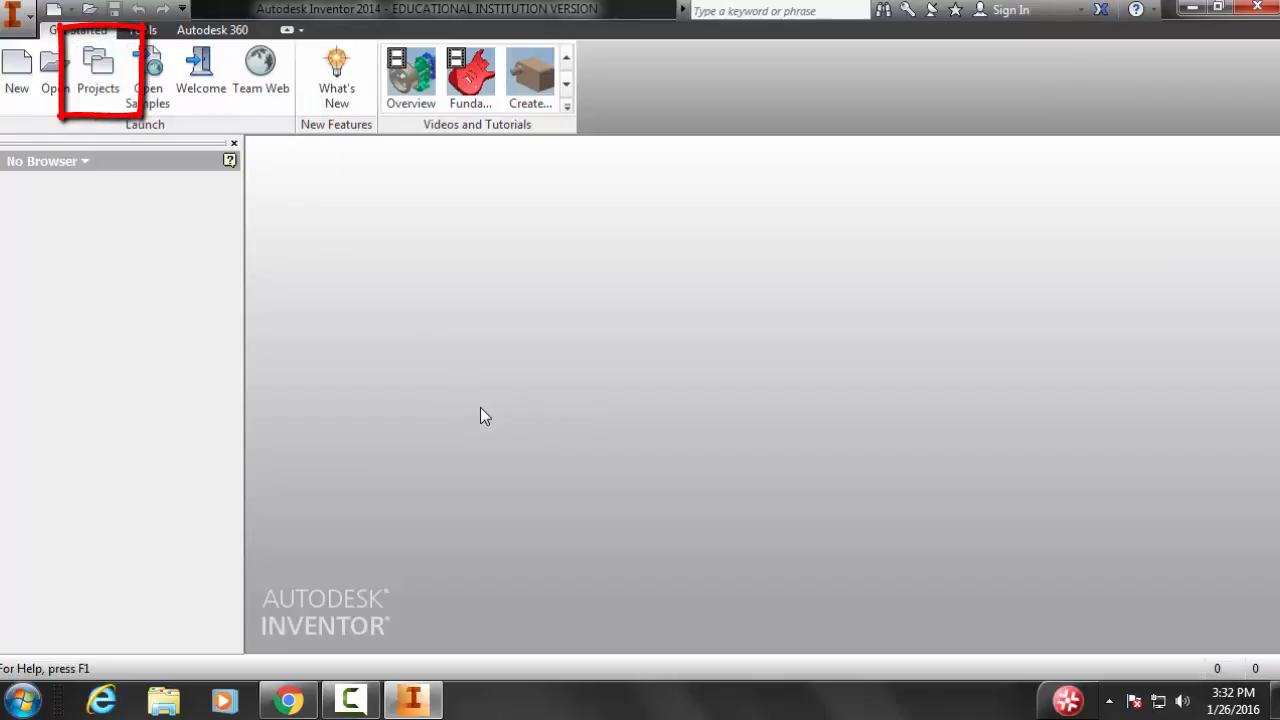
{"action": "left_click", "coordinate": [97, 88]}
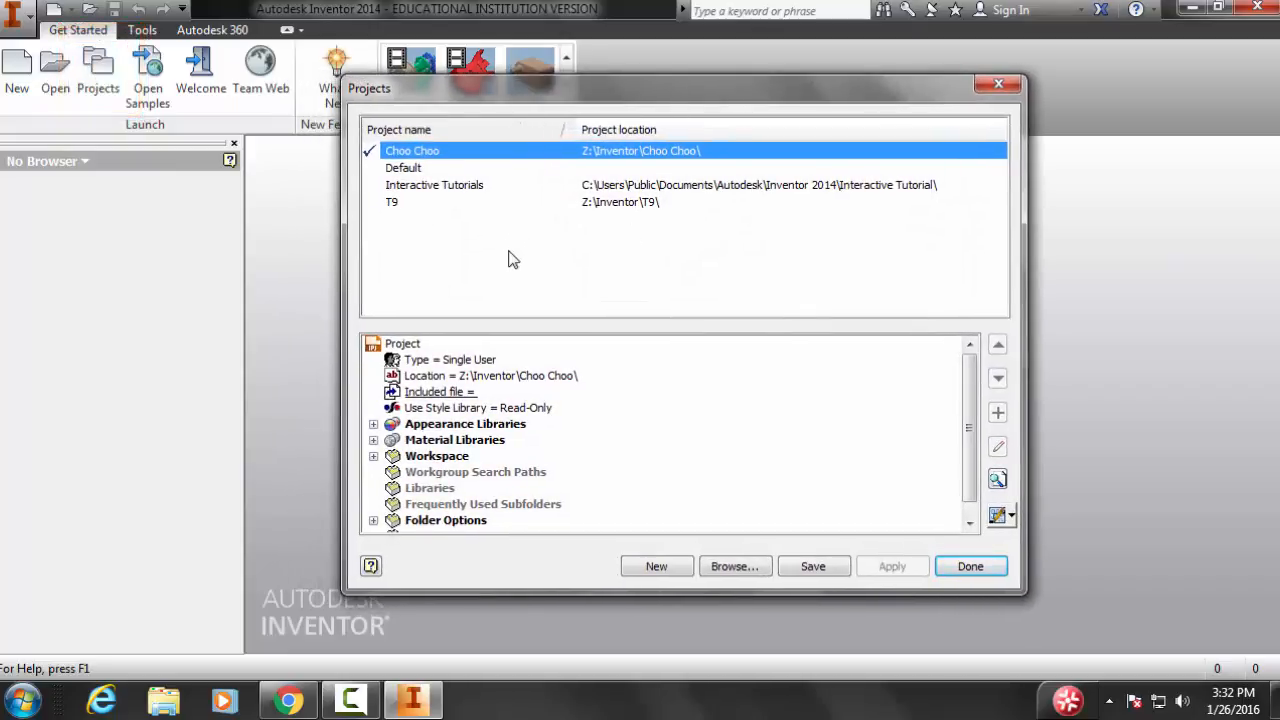
{"action": "left_click", "coordinate": [420, 172]}
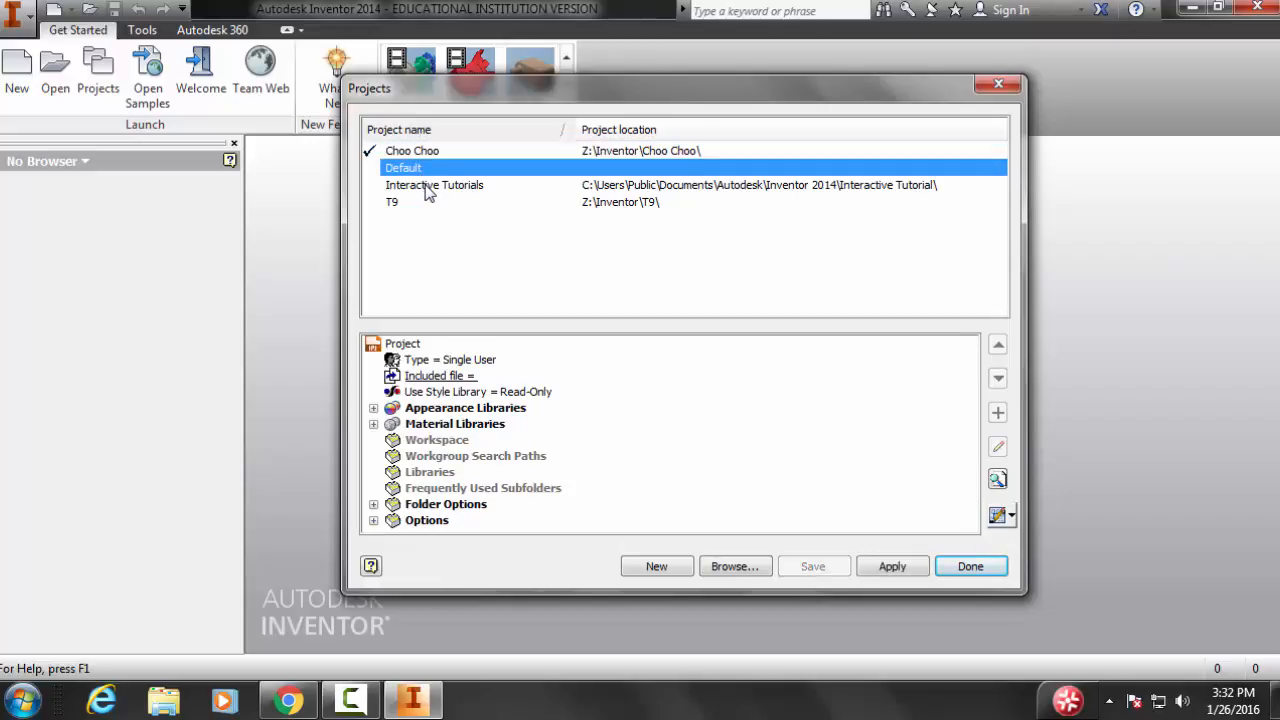
{"action": "left_click", "coordinate": [430, 191]}
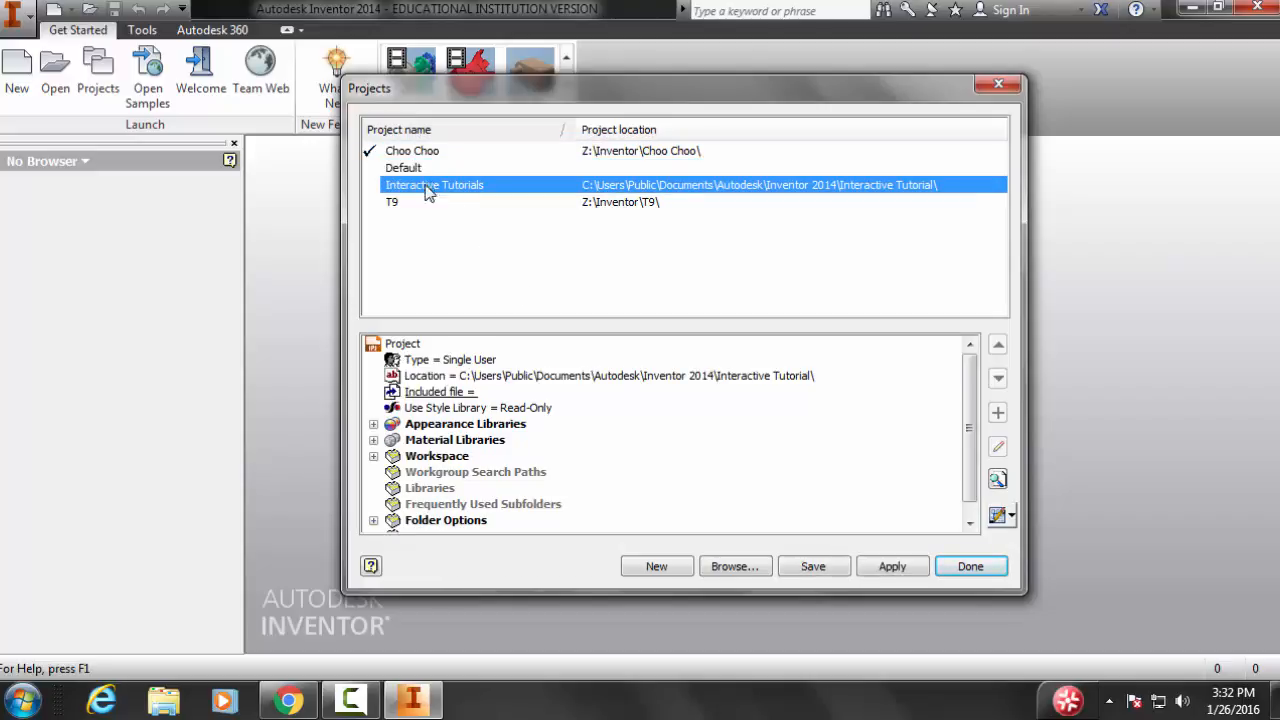
{"action": "left_click", "coordinate": [415, 206]}
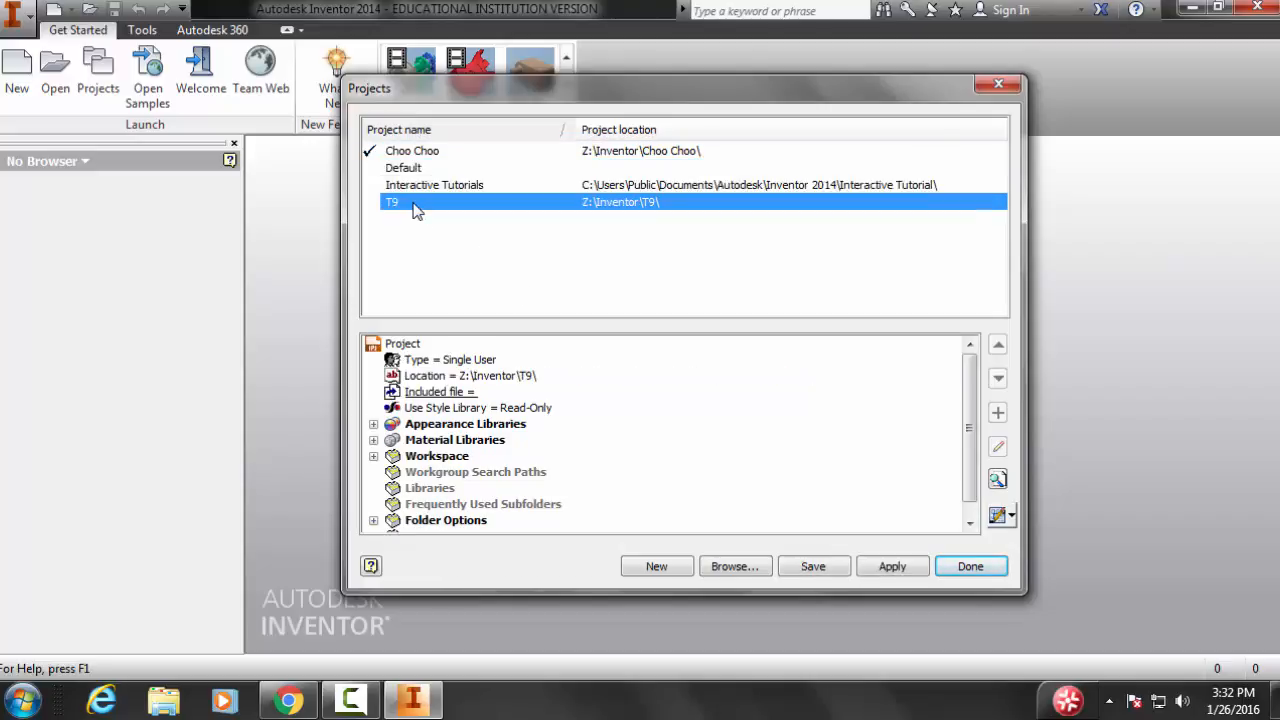
{"action": "left_click", "coordinate": [430, 155]}
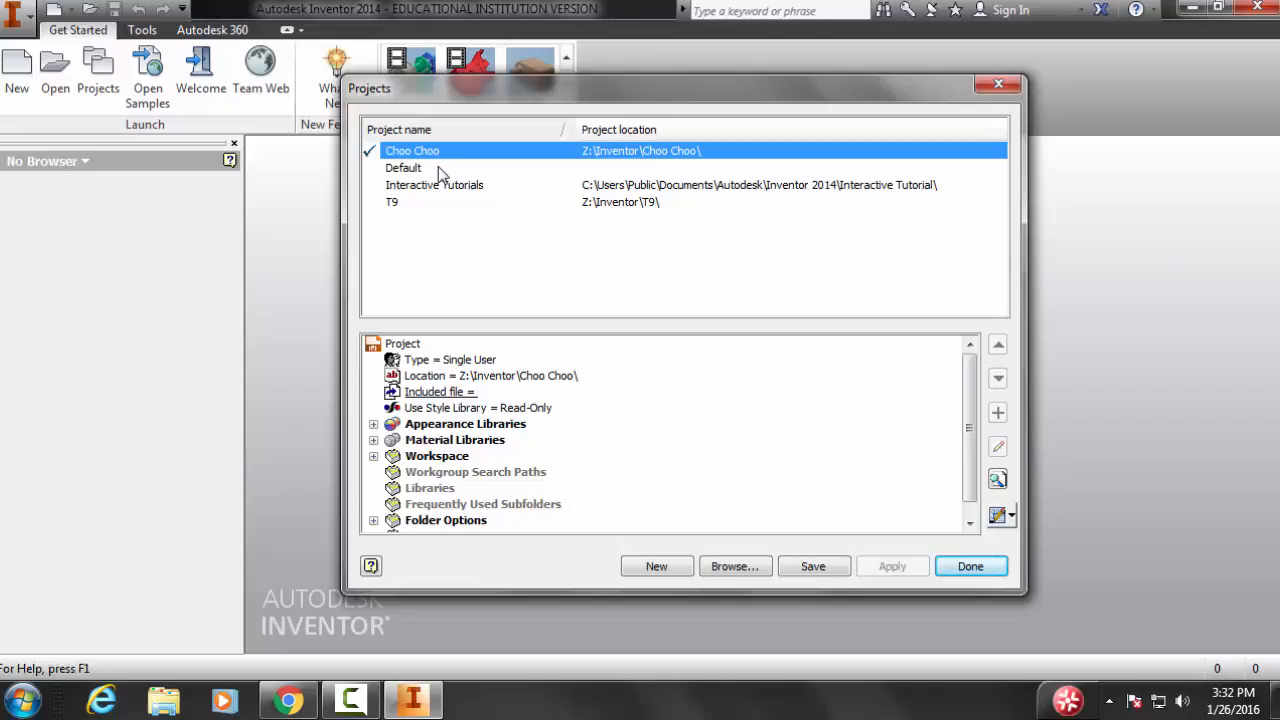
{"action": "left_click", "coordinate": [968, 566]}
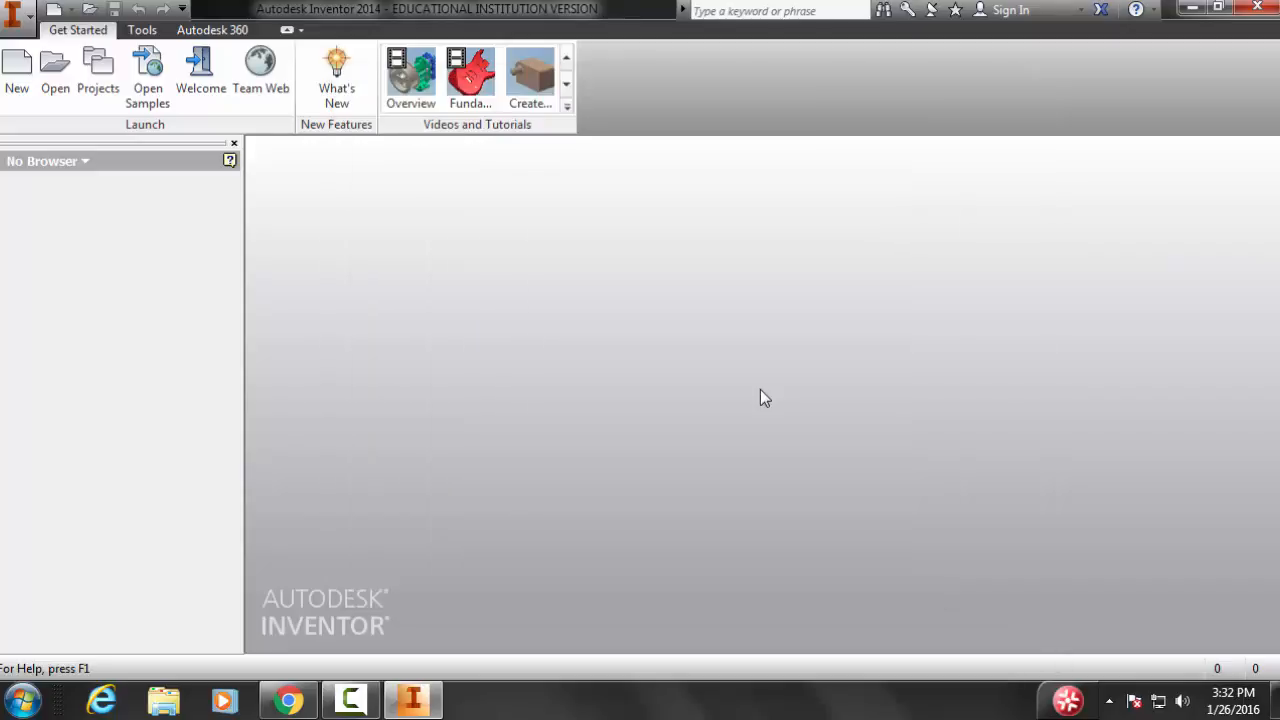
- Start a new single-user project and name it Grizzly
{"action": "left_click", "coordinate": [97, 80]}
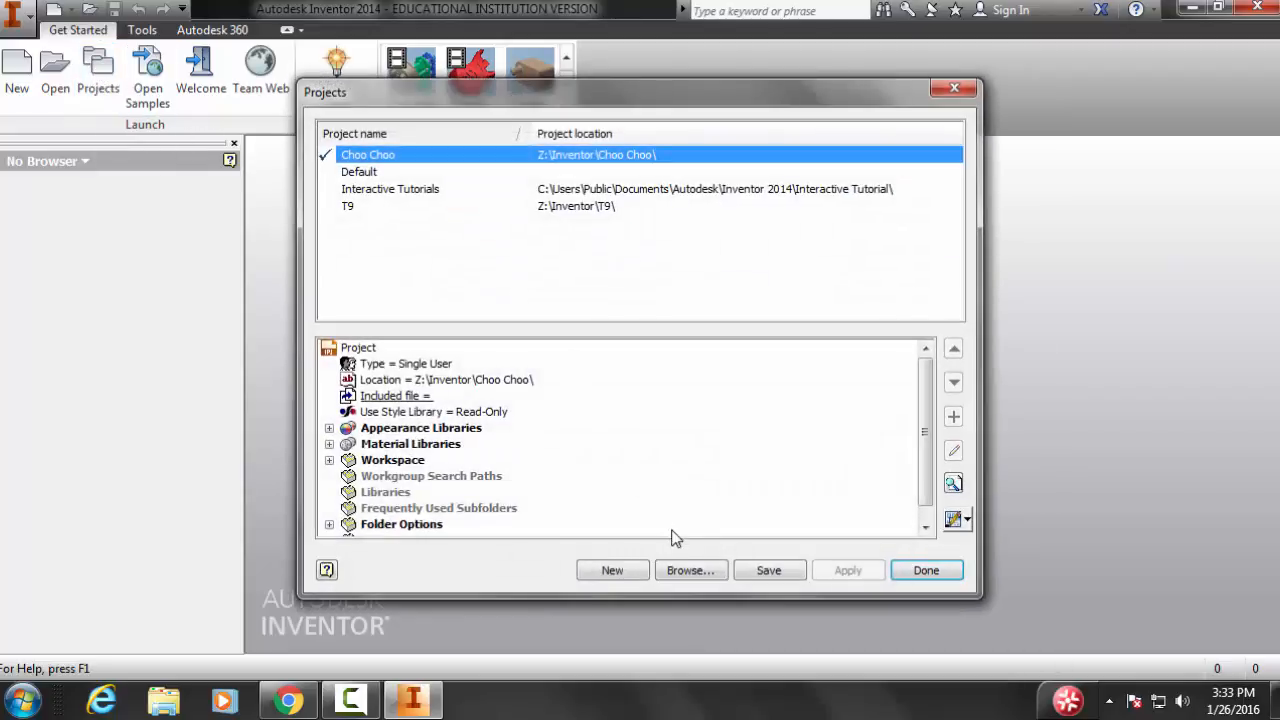
{"action": "left_click", "coordinate": [612, 571]}
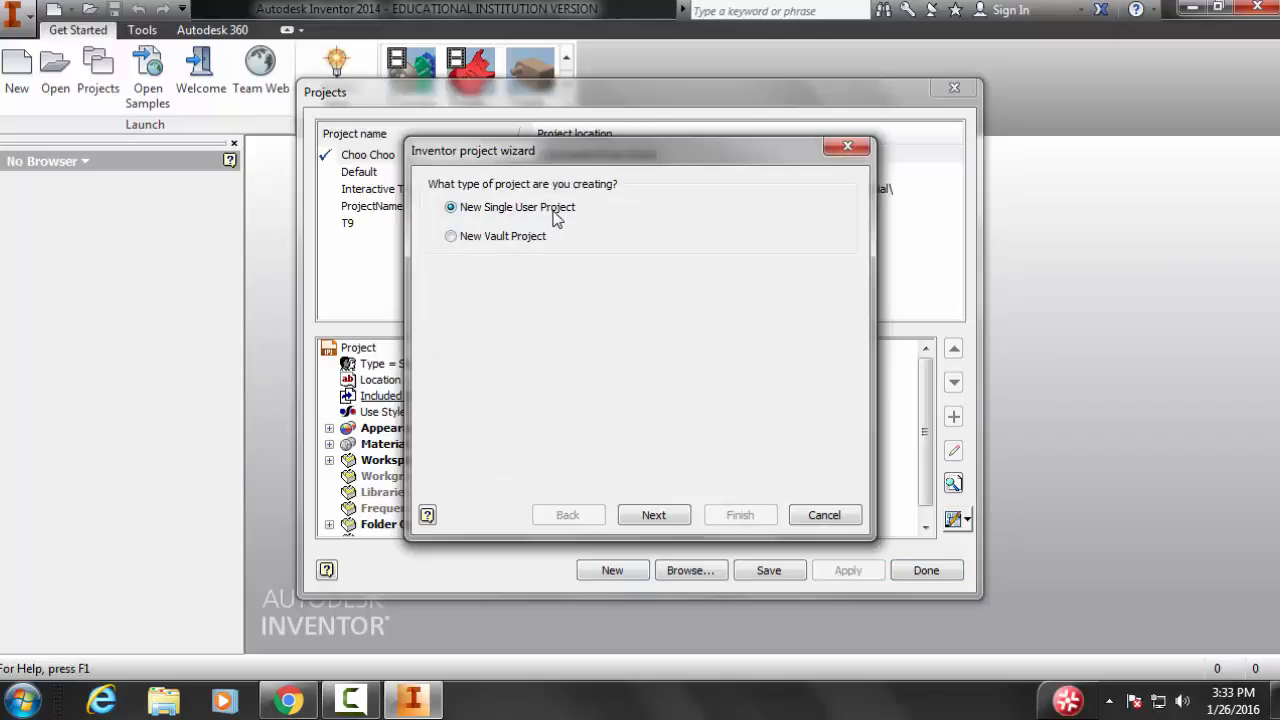
{"action": "left_click", "coordinate": [648, 518]}
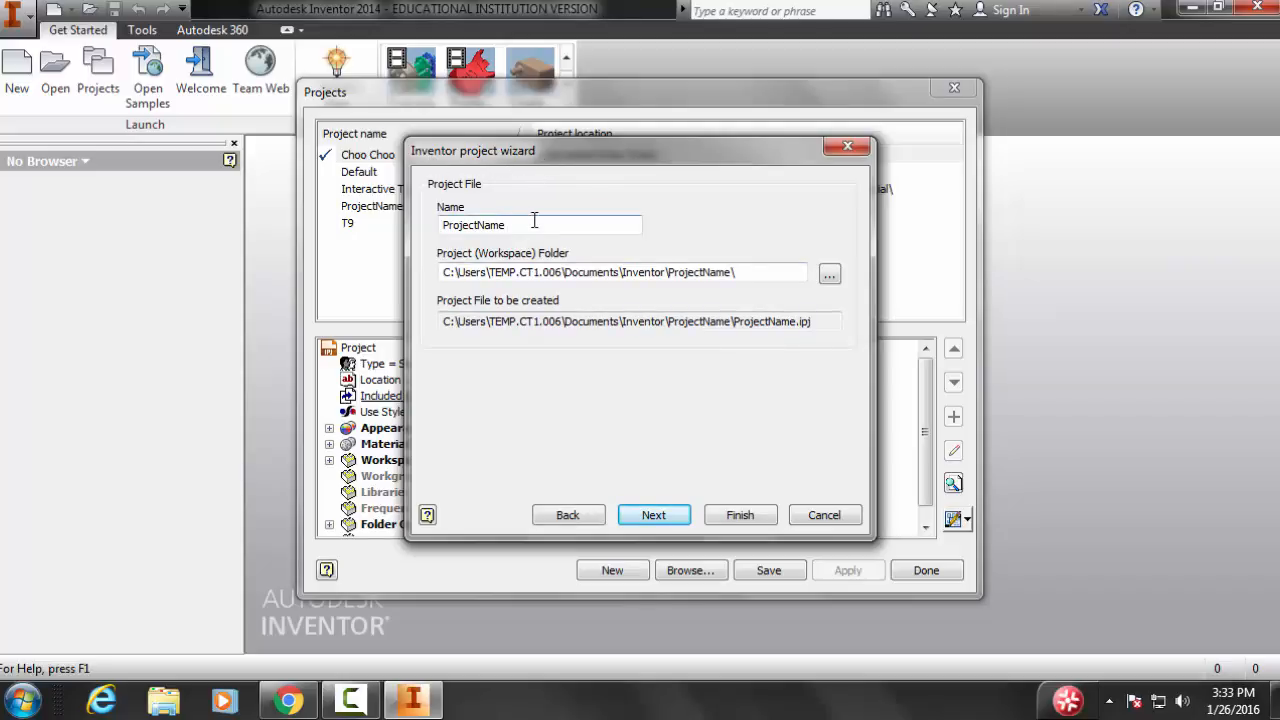
{"action": "left_click_drag", "start_coordinate": [534, 220], "coordinate": [313, 220]}
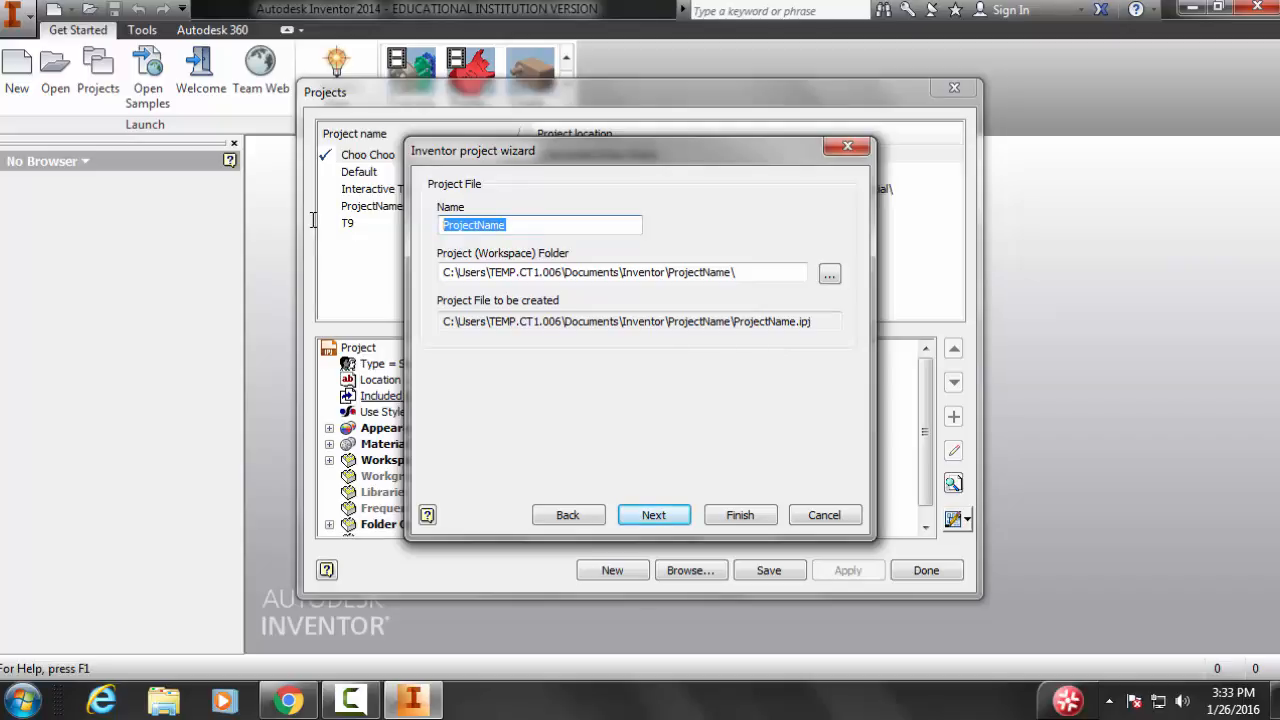
{"action": "type", "text": "G"}
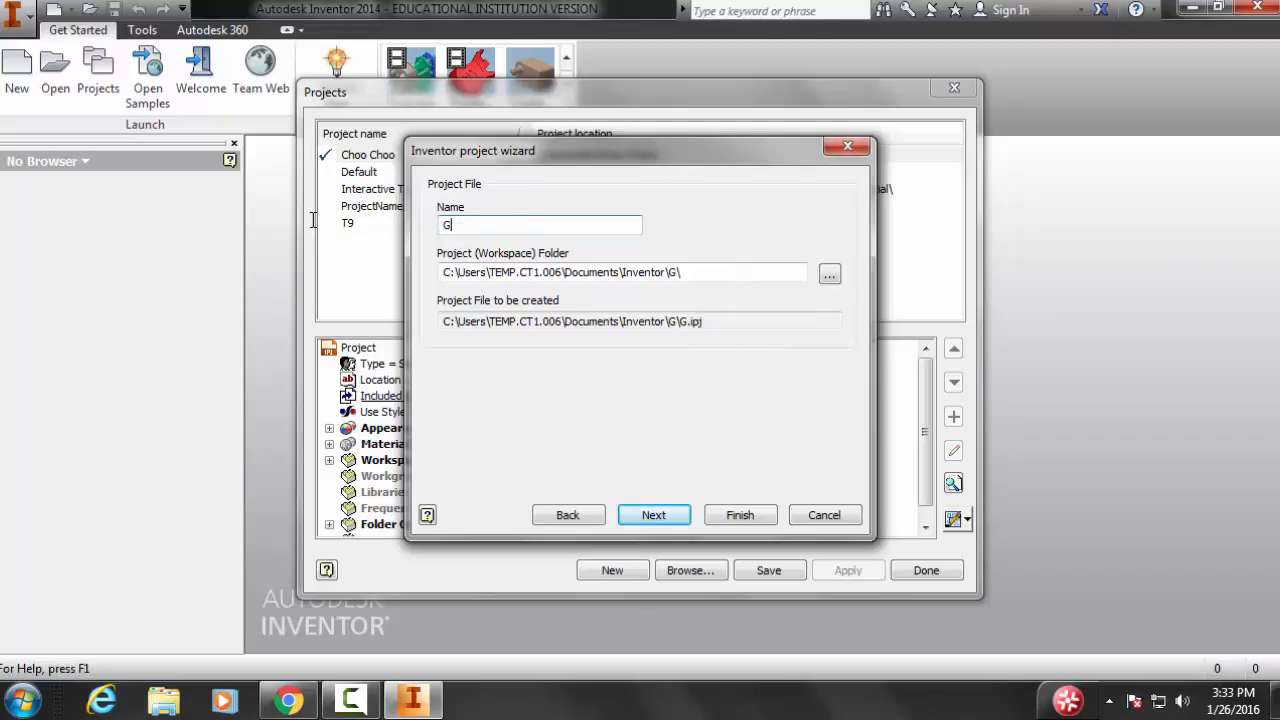
{"action": "type", "text": "rizzly"}
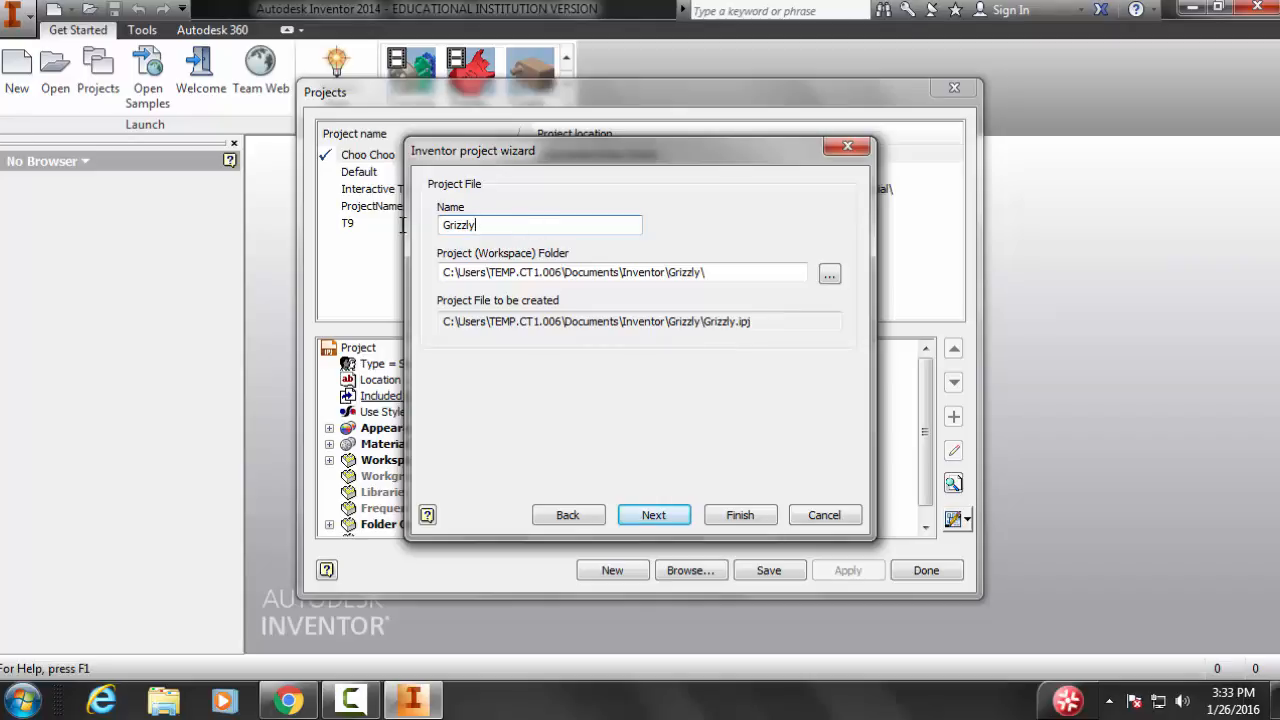
{"action": "left_click_drag", "start_coordinate": [403, 225], "coordinate": [296, 225]}
- Replace the start of the project's workspace folder path so that it reads z:\Inventor\Grizzly\
{"action": "left_click", "coordinate": [584, 271]}
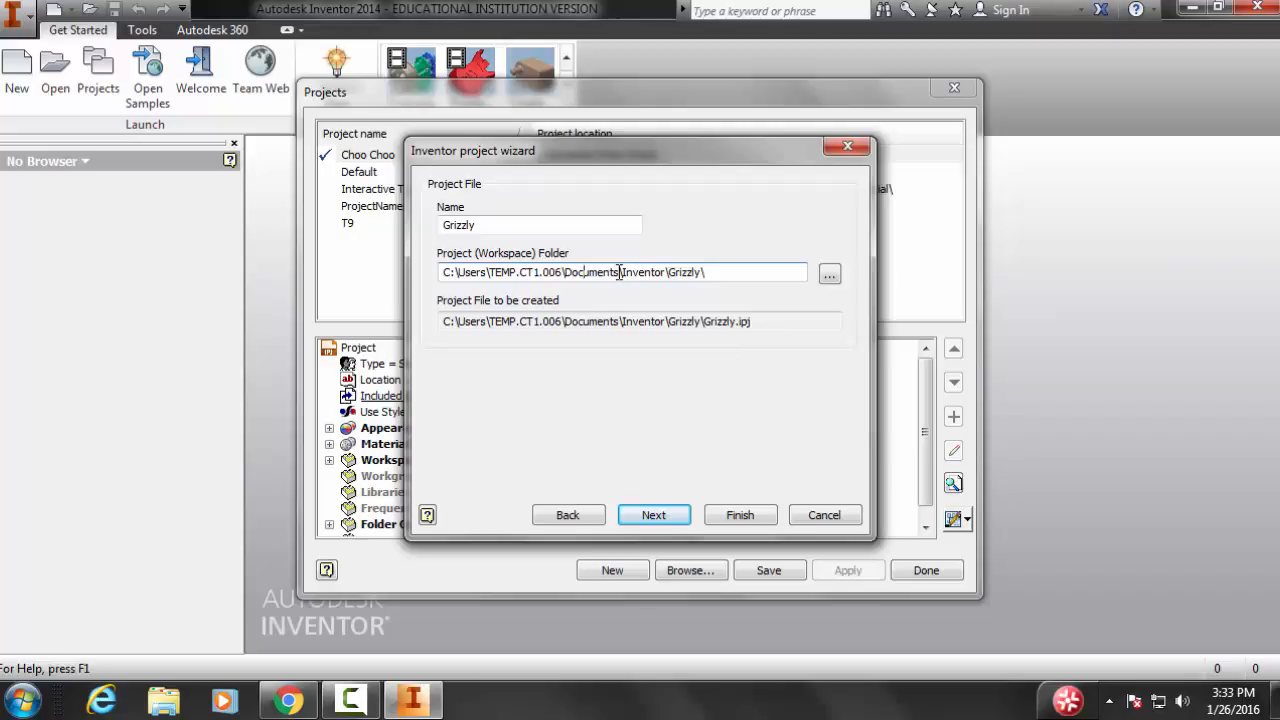
{"action": "left_click_drag", "start_coordinate": [620, 272], "coordinate": [280, 277]}
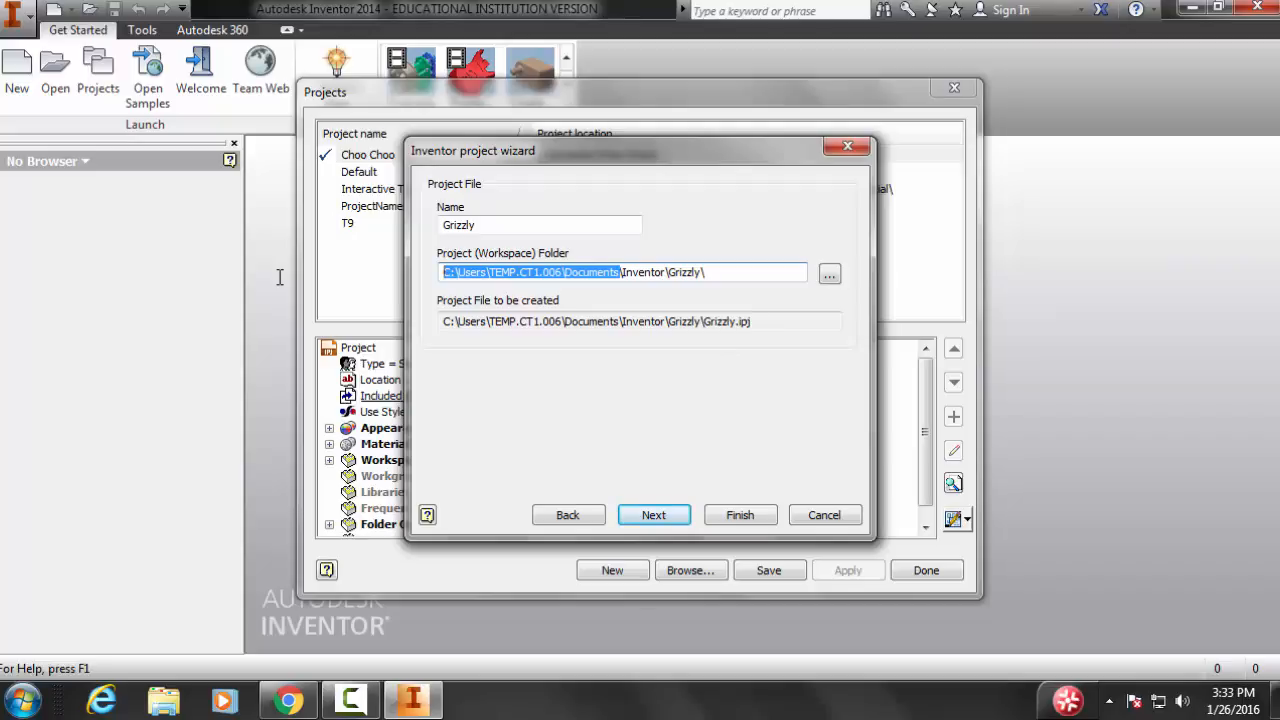
{"action": "key", "text": "BackSpace"}
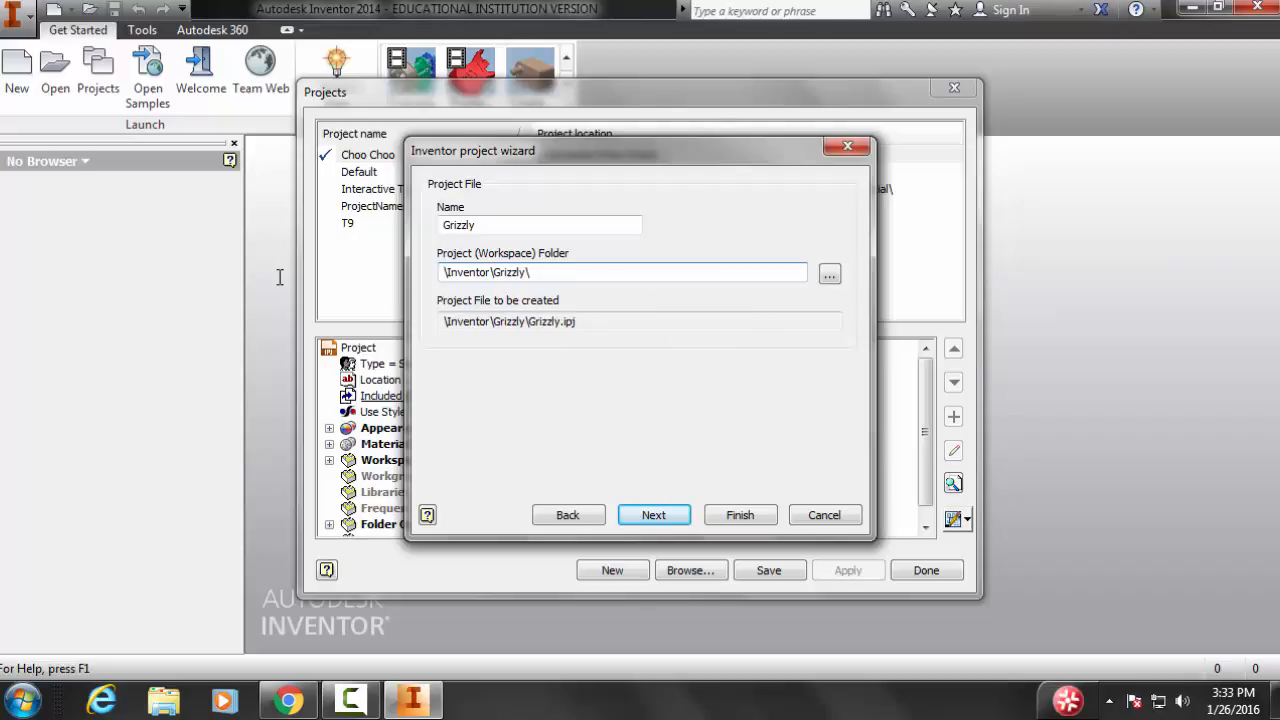
{"action": "type", "text": "z:"}
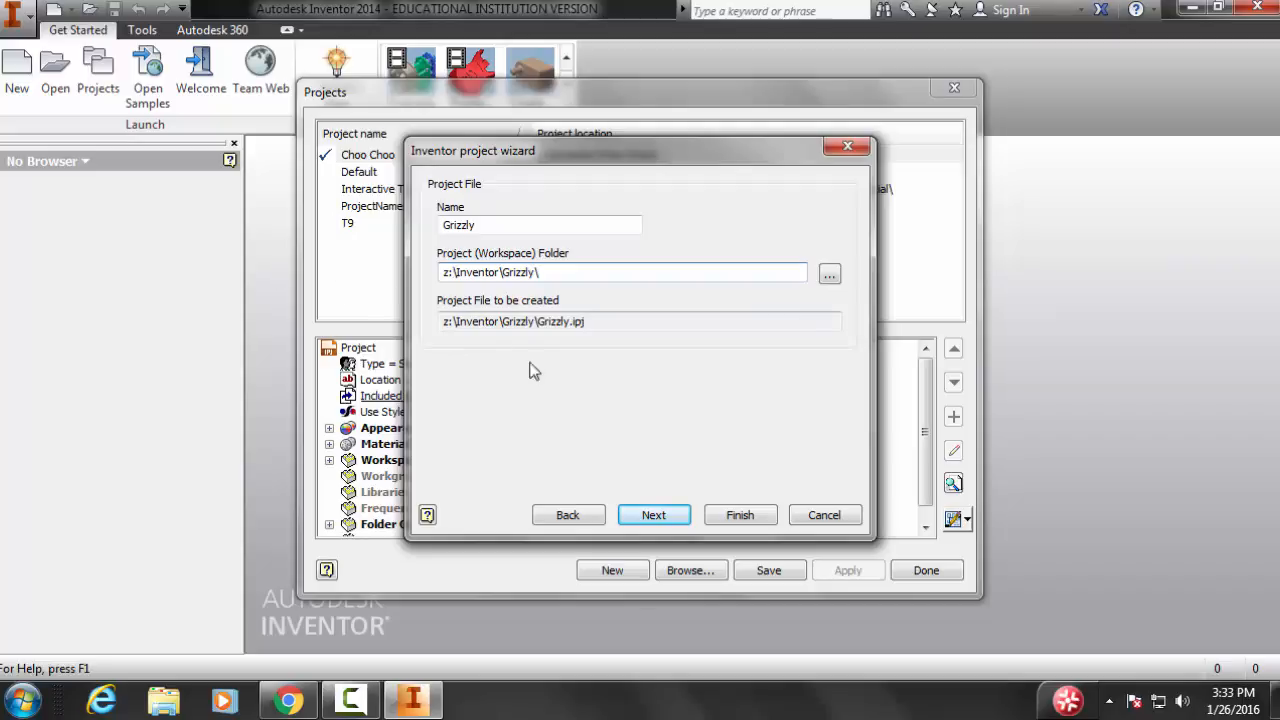
- Finish creating the Grizzly project, agree to create its missing folder, and close the project manager
{"action": "left_click", "coordinate": [742, 516]}
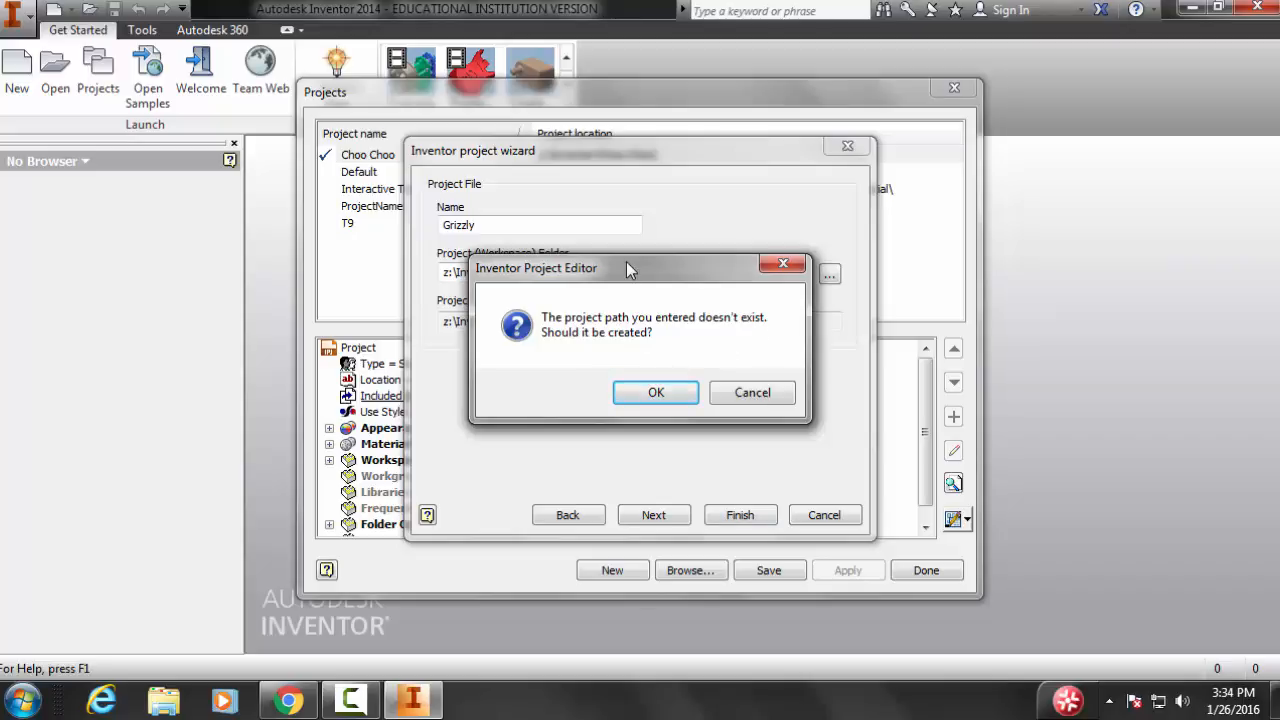
{"action": "left_click_drag", "start_coordinate": [627, 266], "coordinate": [777, 287]}
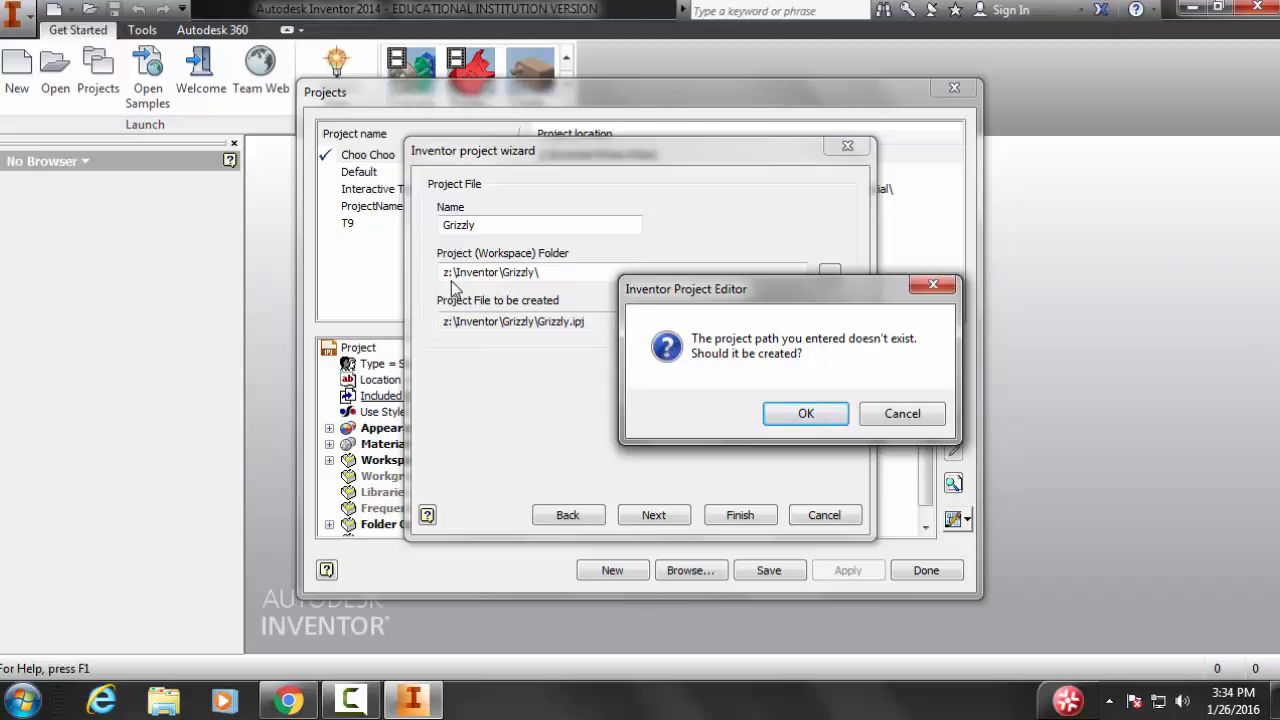
{"action": "left_click", "coordinate": [786, 418]}
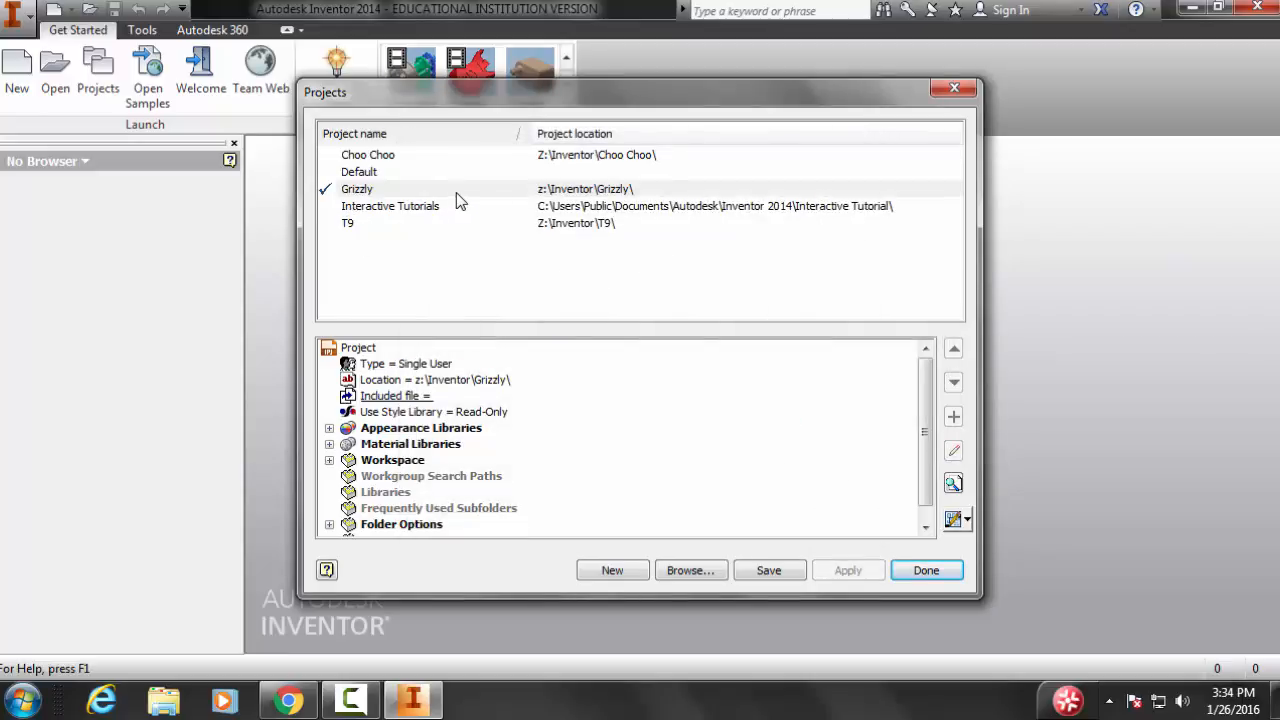
{"action": "left_click", "coordinate": [926, 572]}
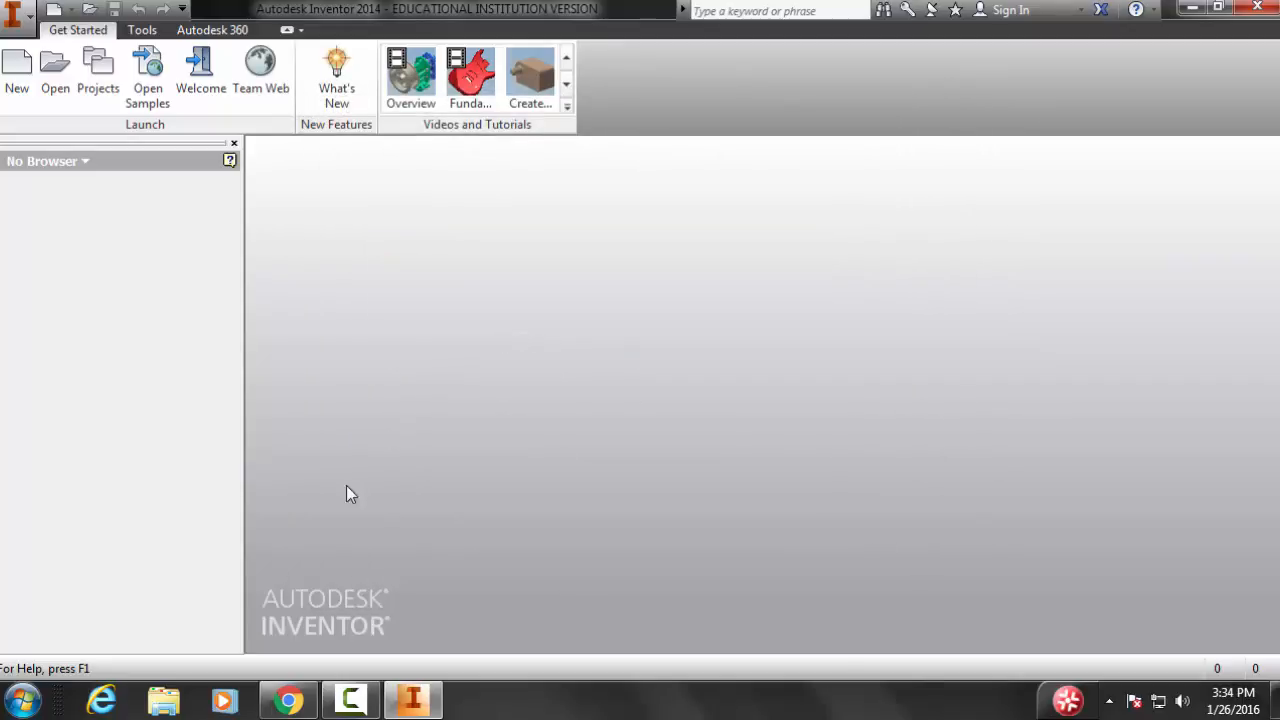
- Switch to Windows Explorer, open the Inventor\Grizzly folder on the Z: drive, and widen the file list's Type column
{"action": "left_click", "coordinate": [166, 702]}
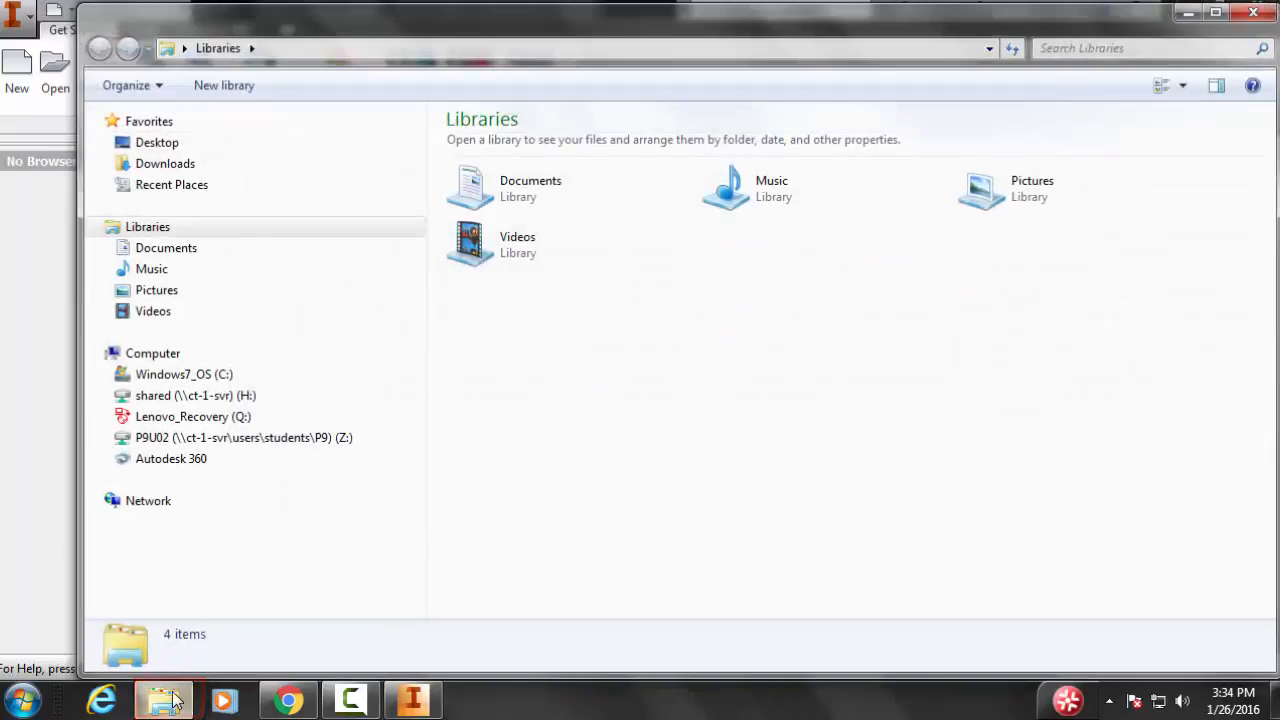
{"action": "left_click", "coordinate": [158, 356]}
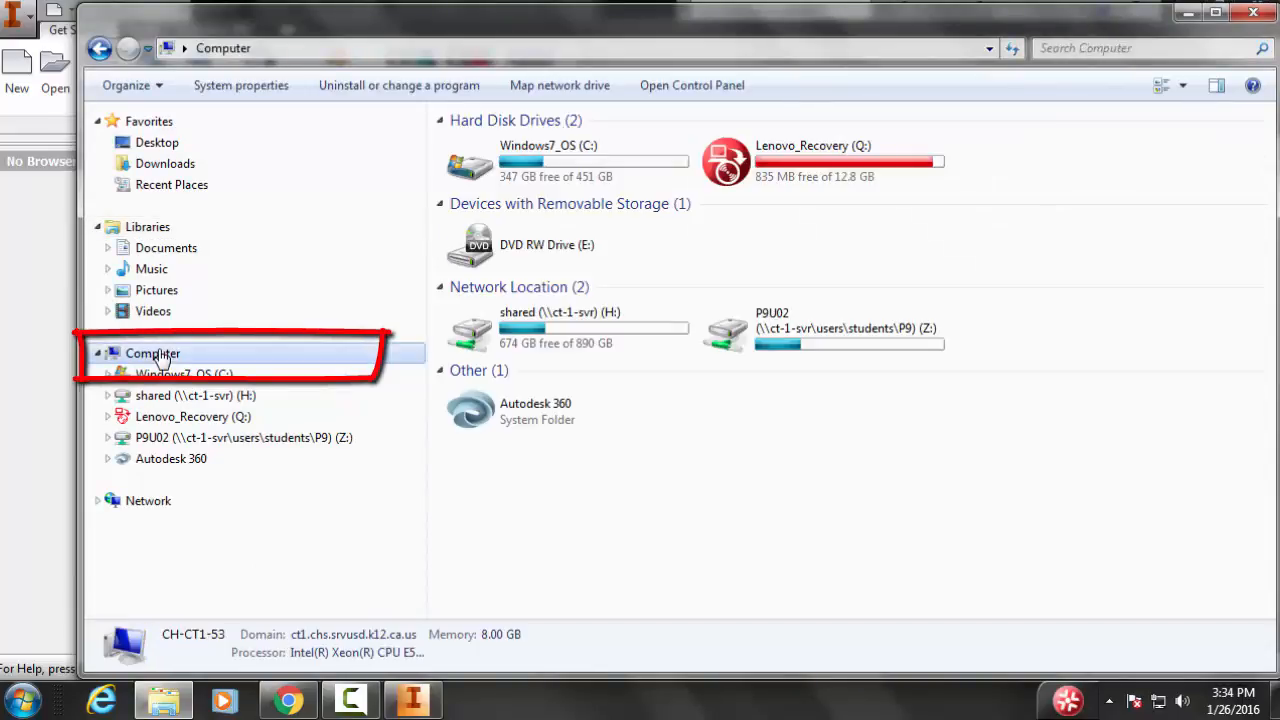
{"action": "double_click", "coordinate": [856, 341]}
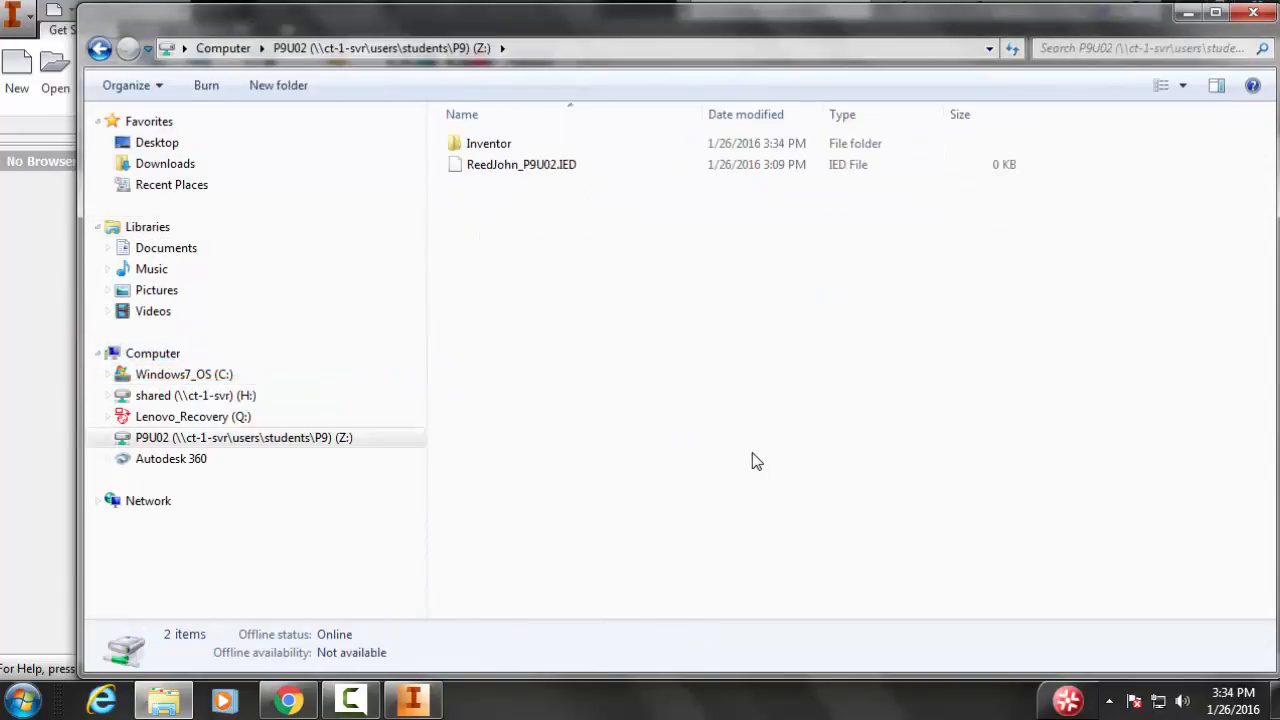
{"action": "double_click", "coordinate": [500, 146]}
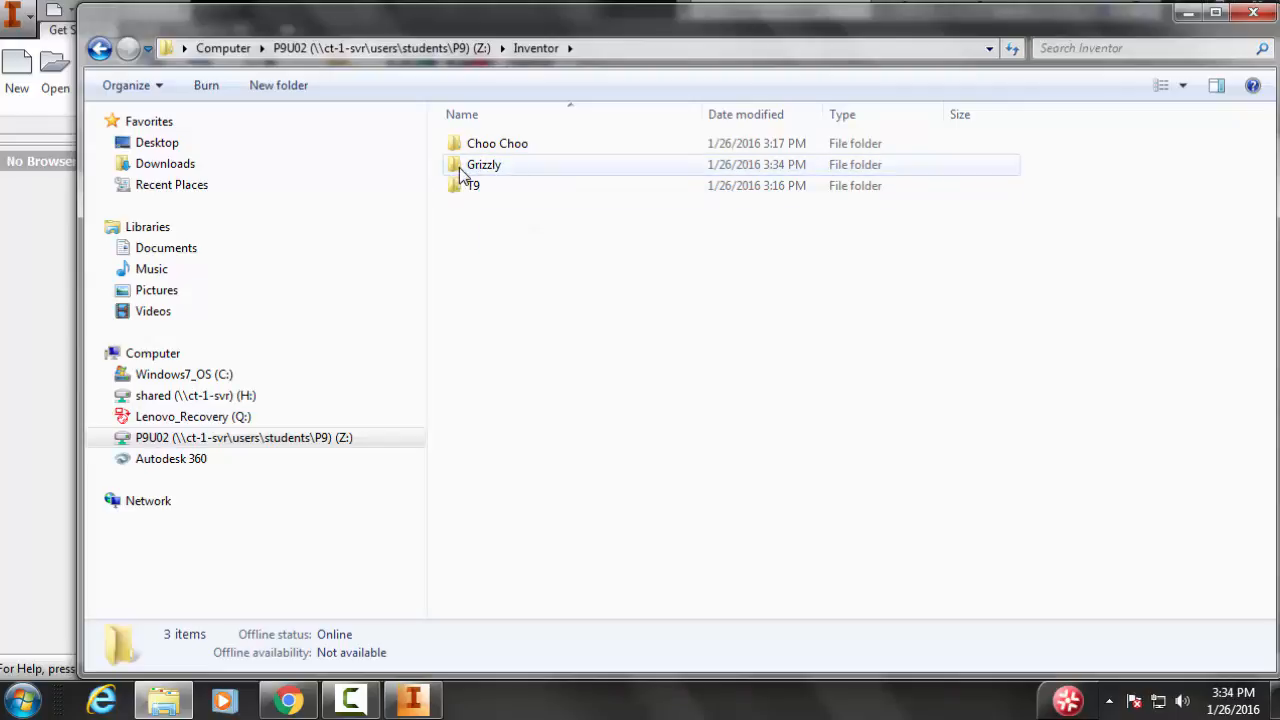
{"action": "mouse_move", "coordinate": [481, 22]}
{"action": "left_mouse_down"}
{"action": "mouse_move", "coordinate": [463, 449]}
{"action": "mouse_move", "coordinate": [471, 37]}
{"action": "left_mouse_up"}
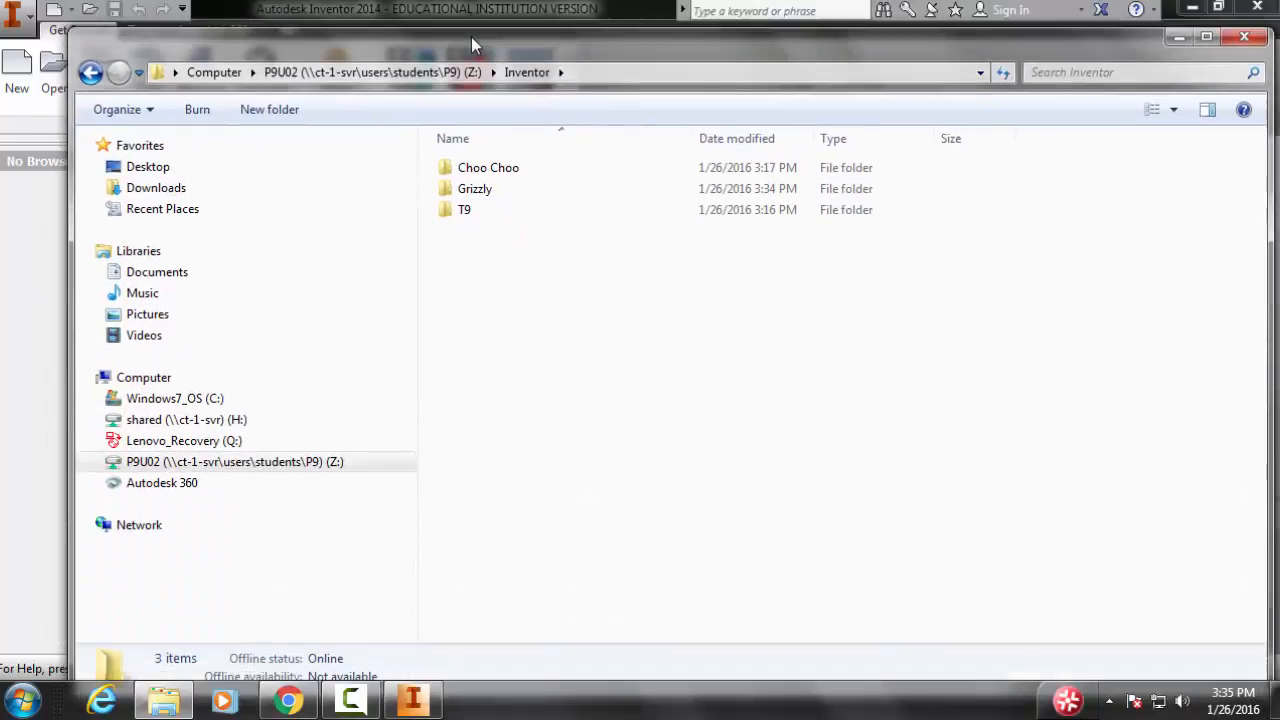
{"action": "double_click", "coordinate": [486, 188]}
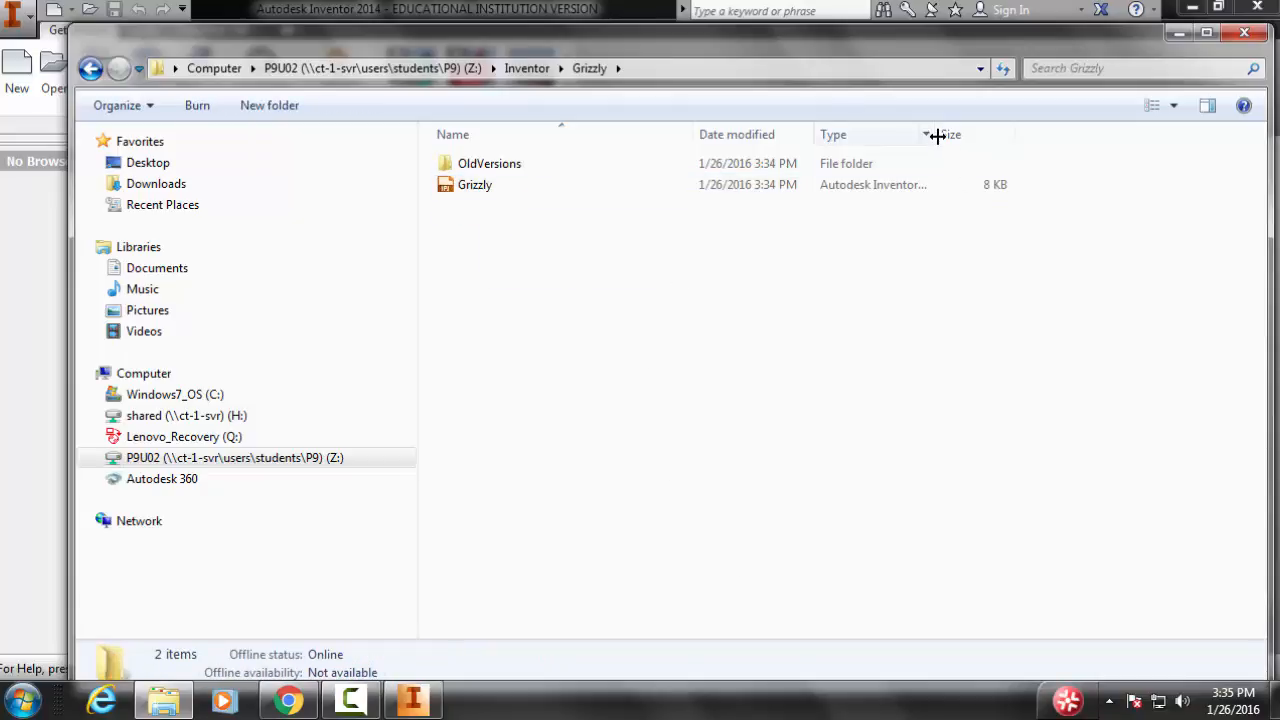
{"action": "left_click_drag", "start_coordinate": [938, 134], "coordinate": [1030, 133]}
{"action": "left_click_drag", "start_coordinate": [1029, 132], "coordinate": [989, 134]}
- Examine the project folders in the Inventor folder and the Grizzly project file, and minimize Windows Explorer
{"action": "left_click", "coordinate": [527, 68]}
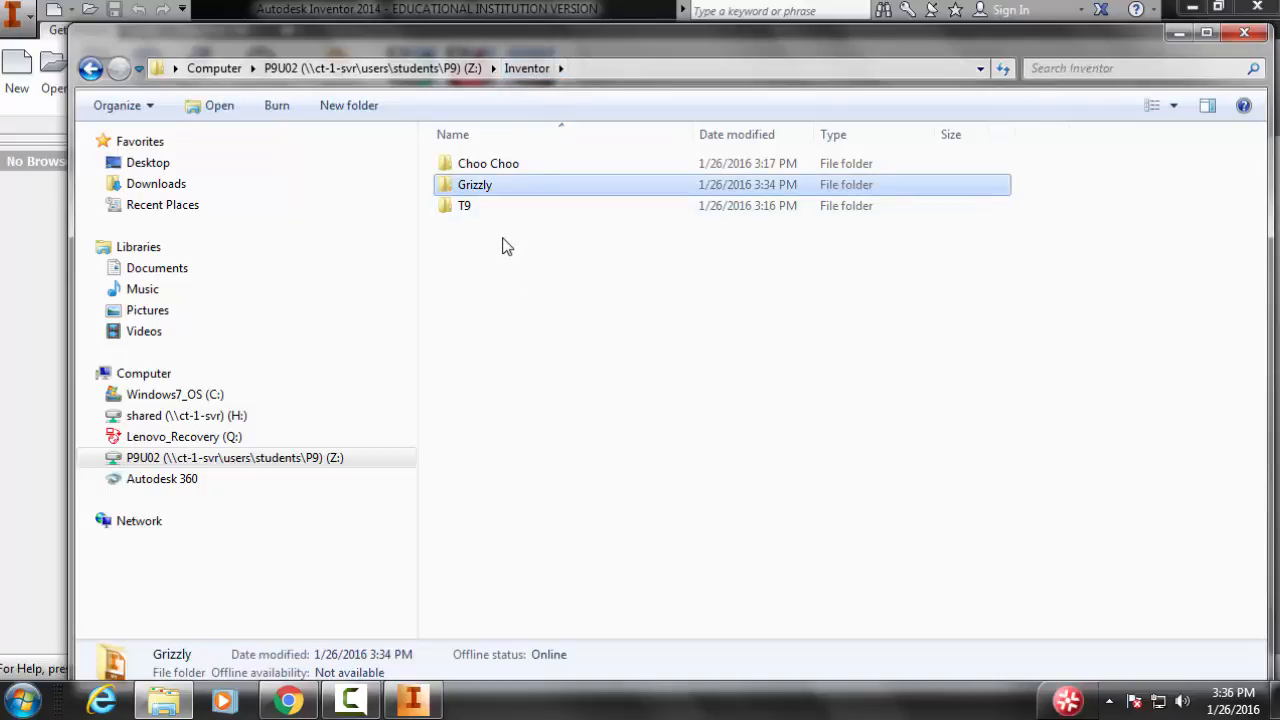
{"action": "left_click", "coordinate": [503, 245]}
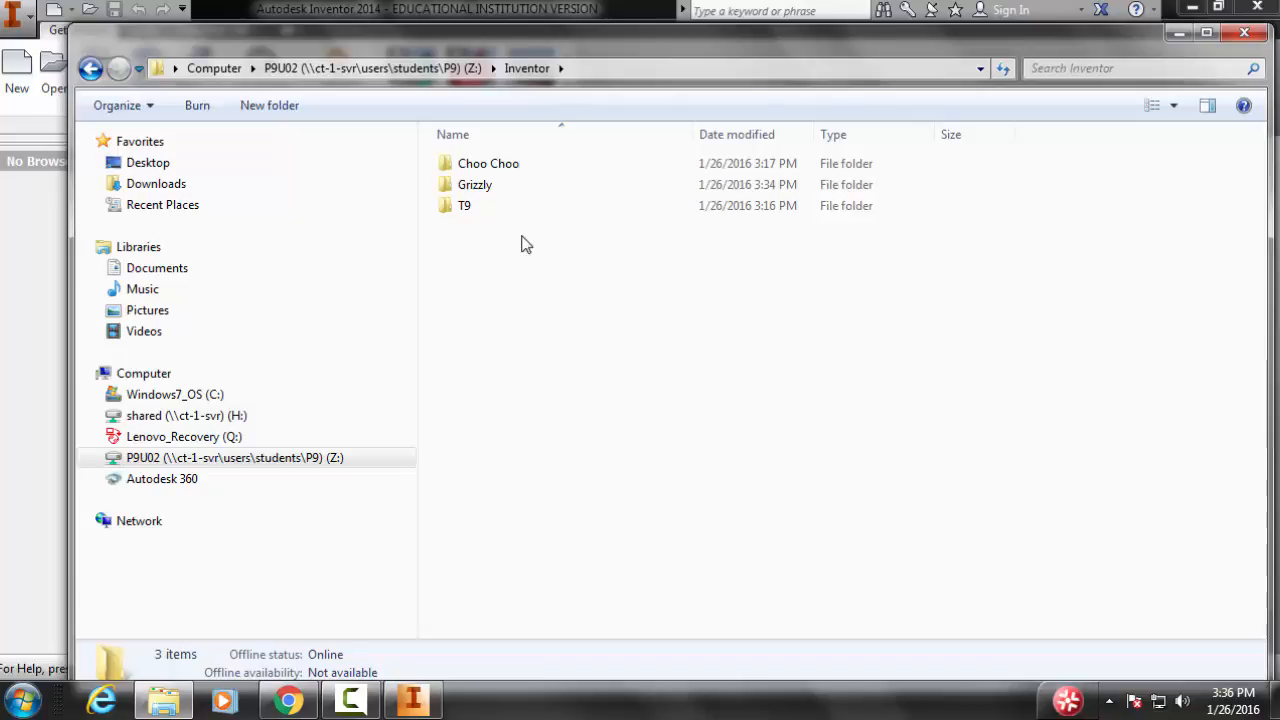
{"action": "double_click", "coordinate": [483, 182]}
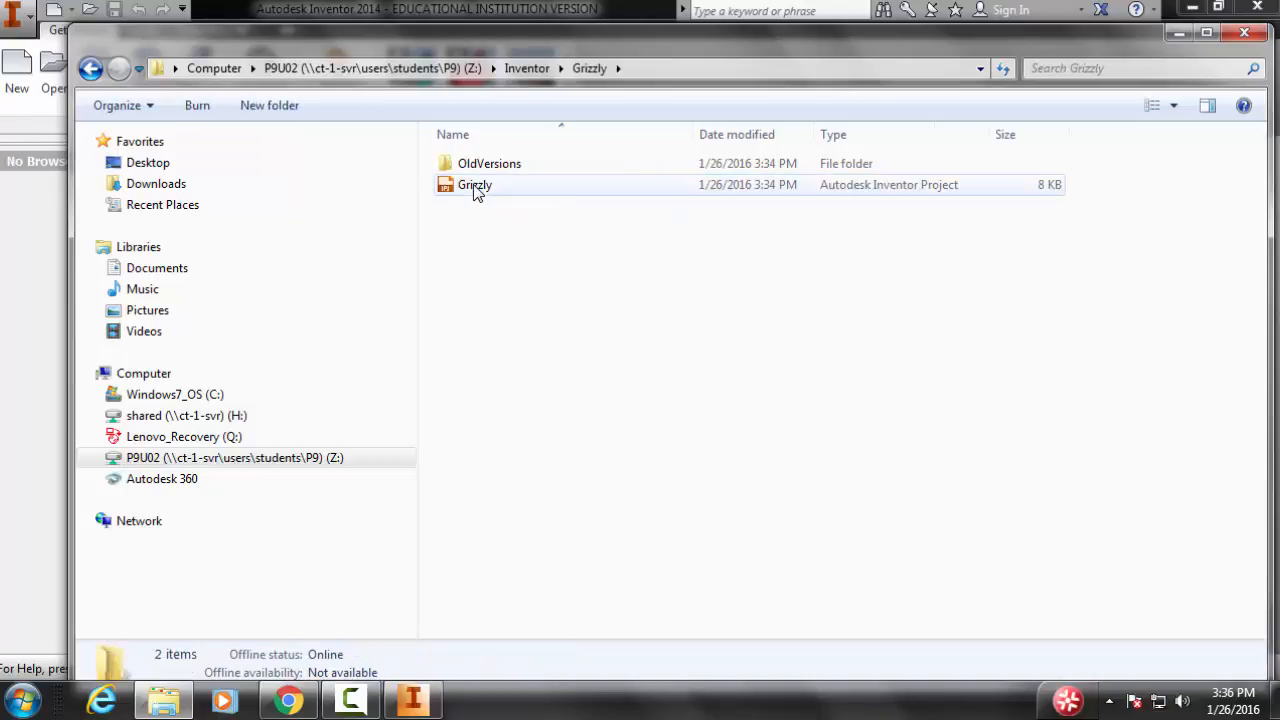
{"action": "left_click", "coordinate": [524, 68]}
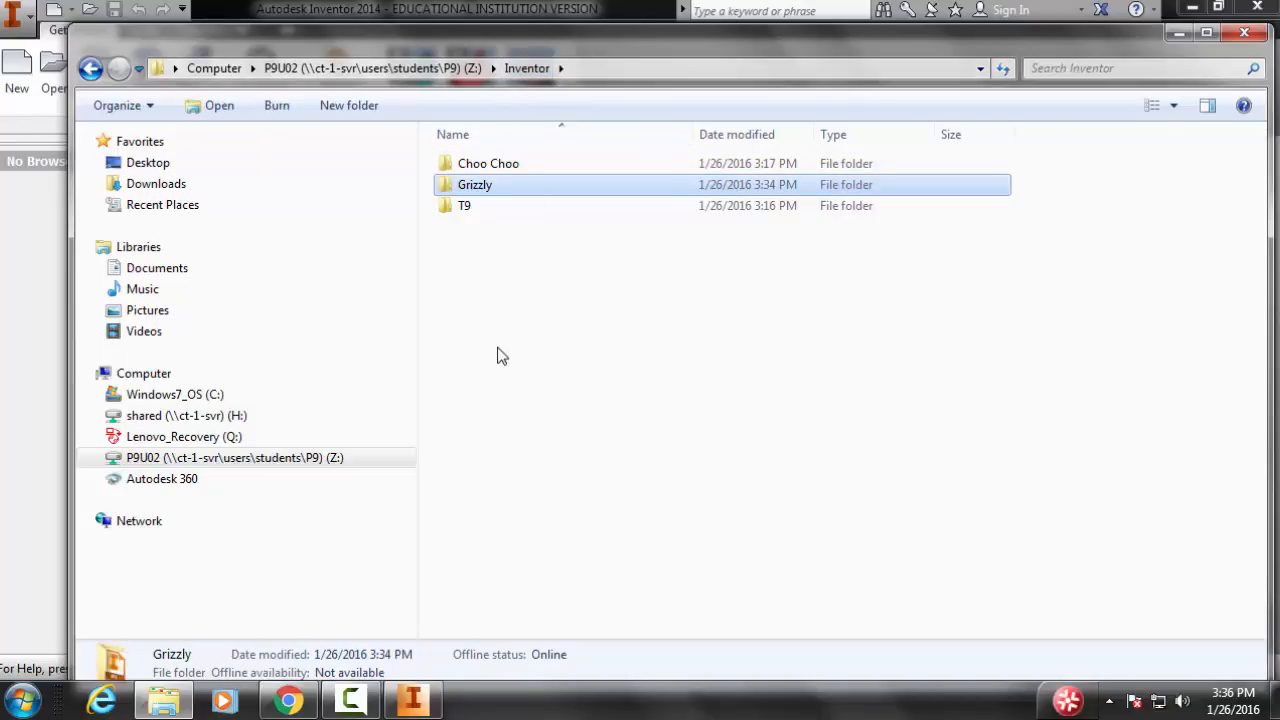
{"action": "double_click", "coordinate": [497, 193]}
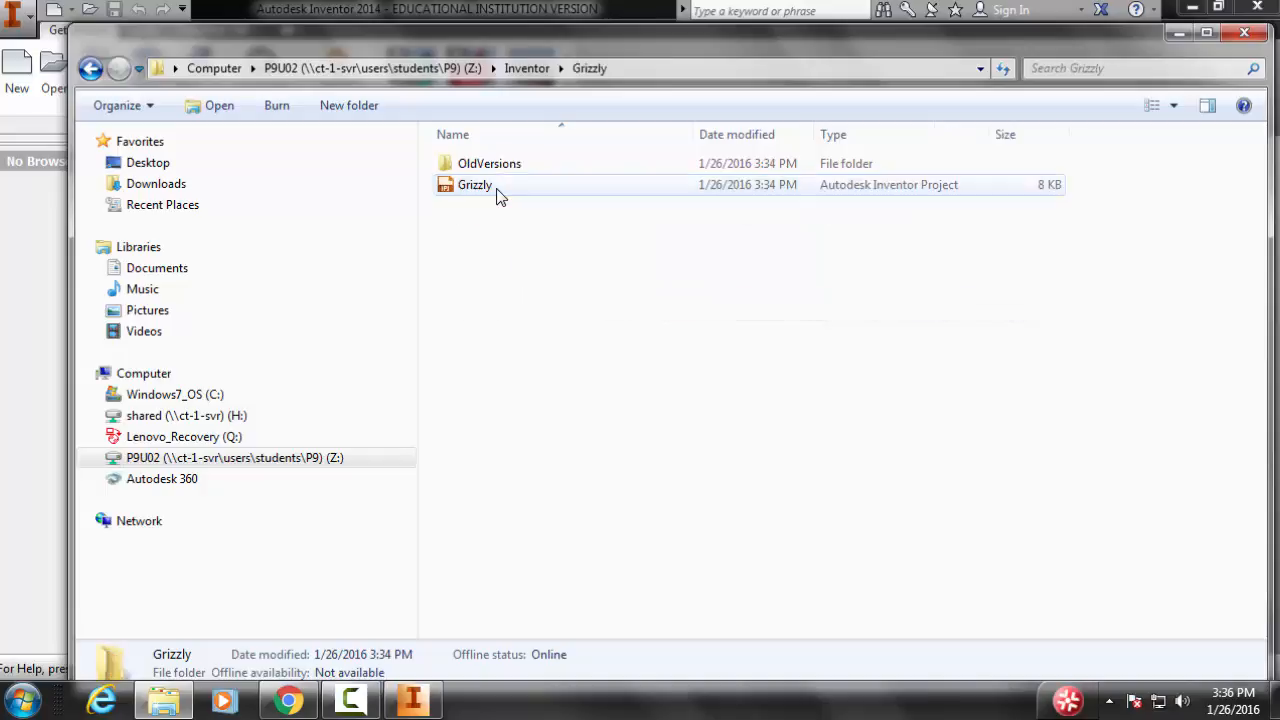
{"action": "left_click", "coordinate": [493, 190]}
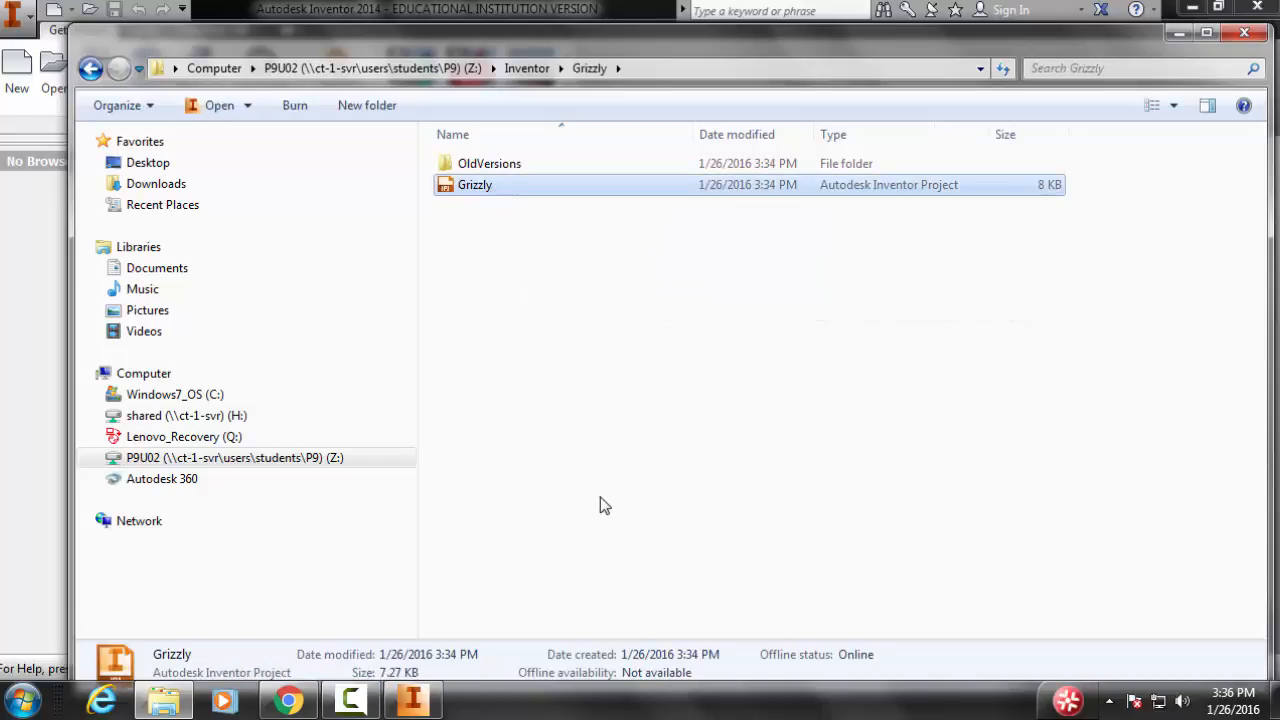
{"action": "left_click", "coordinate": [626, 397]}
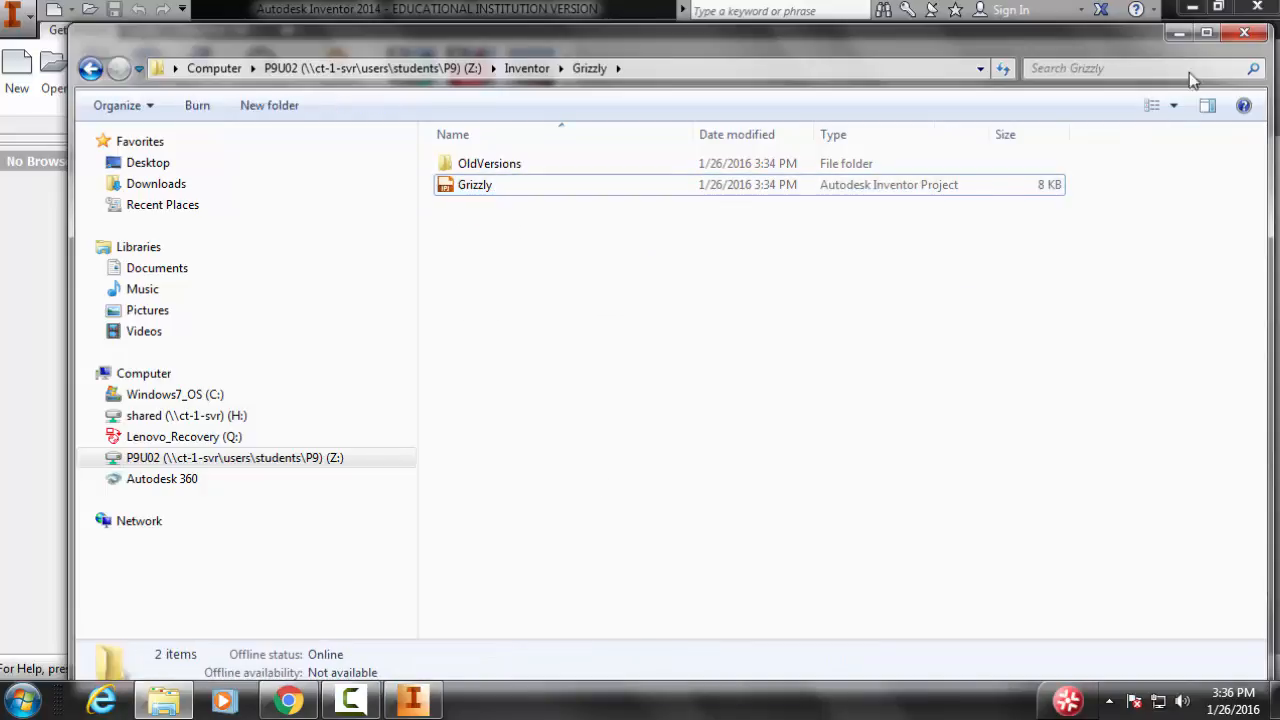
{"action": "left_click", "coordinate": [1176, 36]}
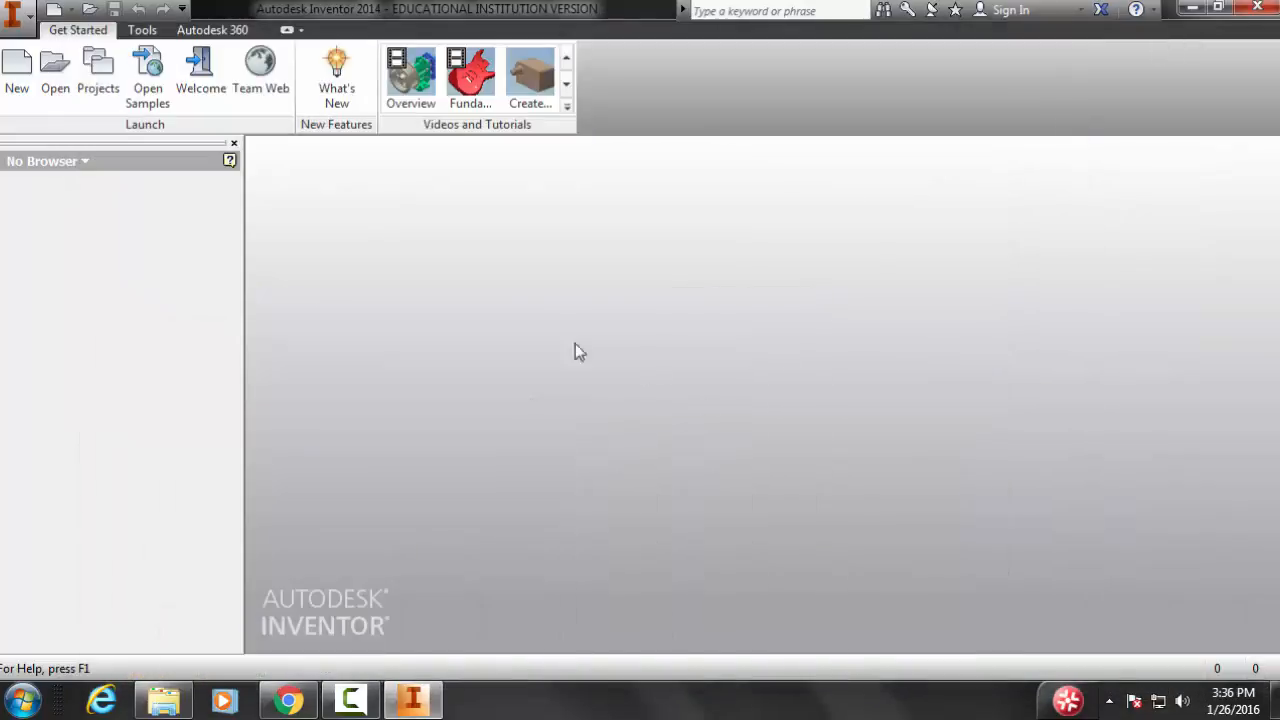
- Check which folder Inventor offers for opening files in the Grizzly project, and cancel without opening anything
{"action": "left_click", "coordinate": [58, 95]}
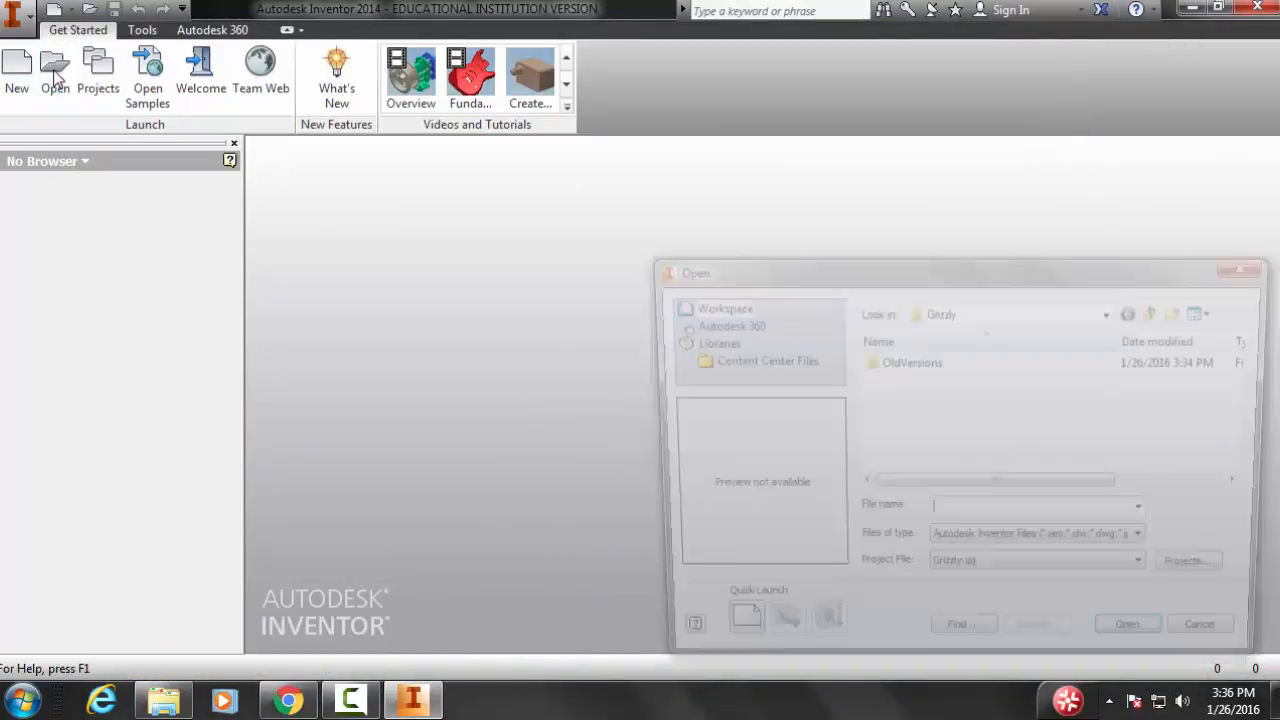
{"action": "left_click_drag", "start_coordinate": [917, 273], "coordinate": [532, 162]}
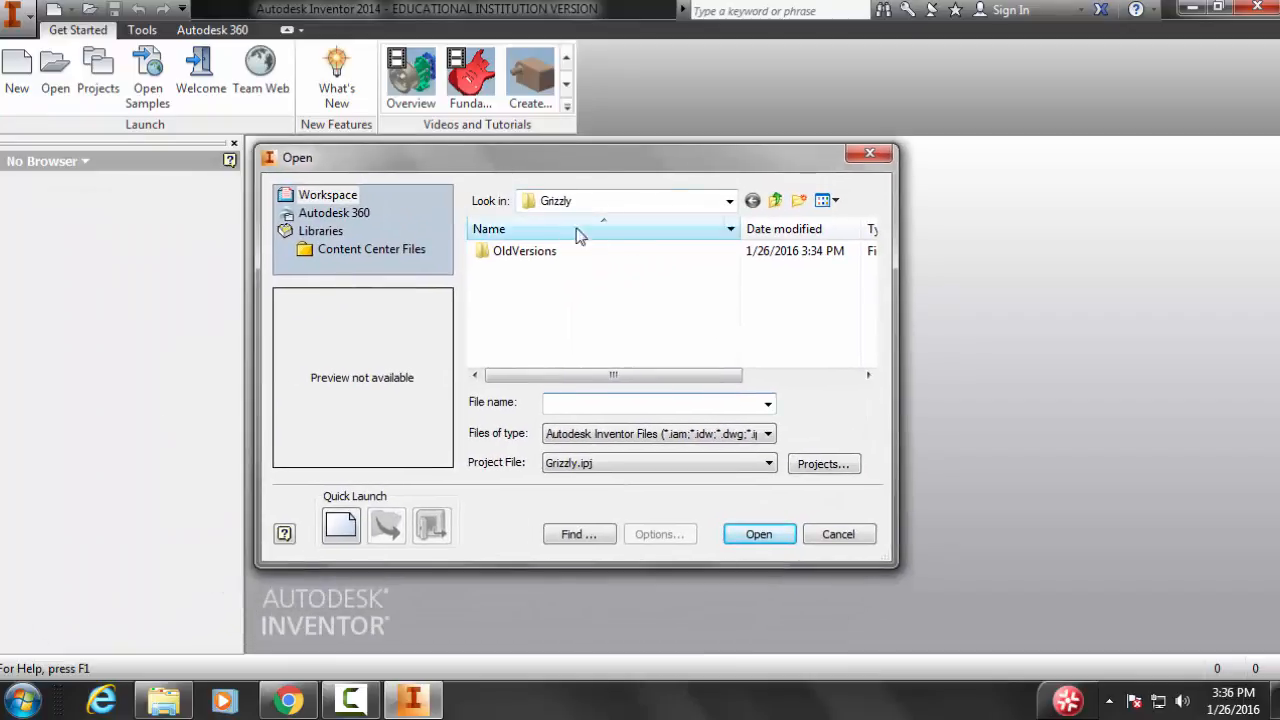
{"action": "key", "text": "Escape"}
- Create a new part from the Standard.ipt template, save it as test in the Grizzly folder, and close it
{"action": "left_click", "coordinate": [16, 75]}
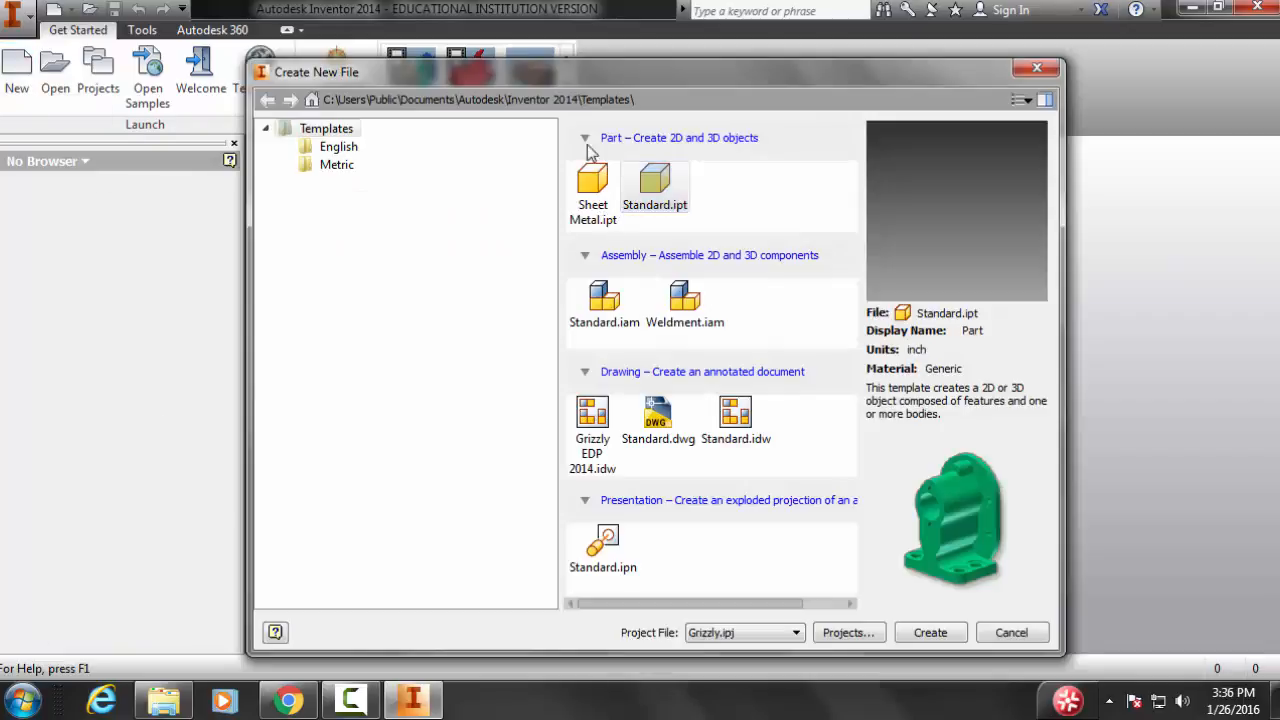
{"action": "left_click", "coordinate": [922, 634]}
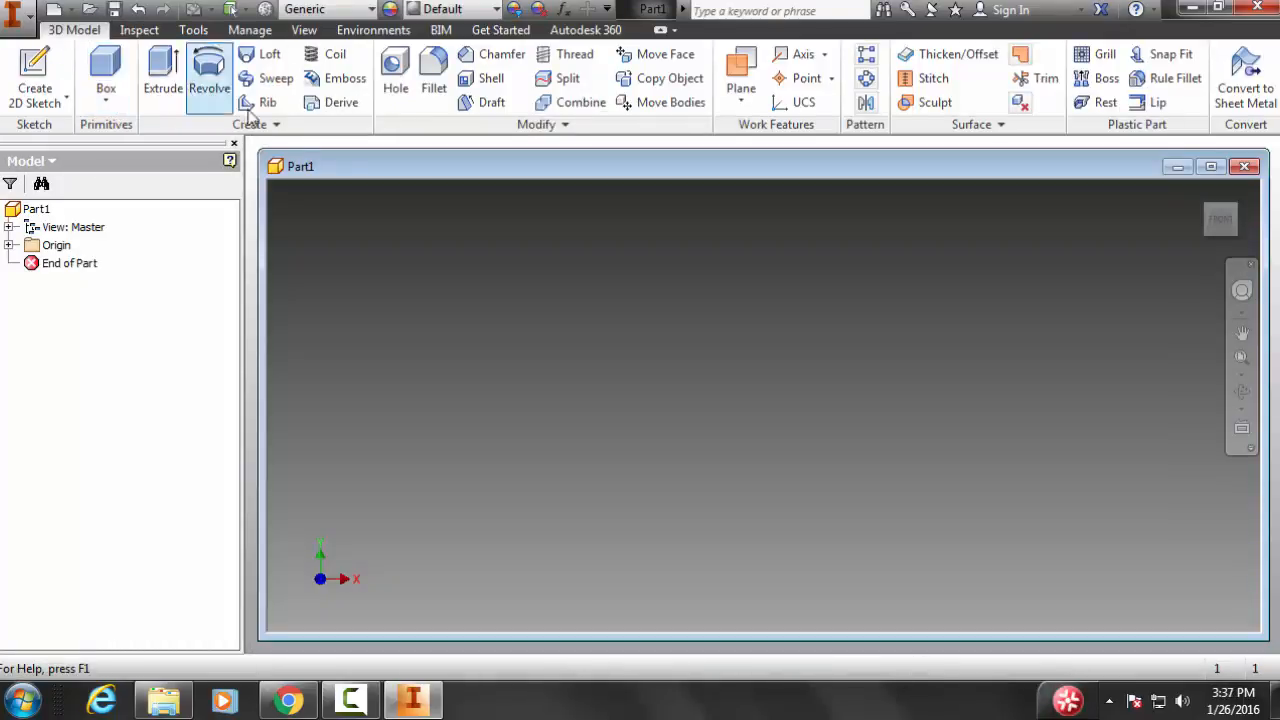
{"action": "left_click", "coordinate": [114, 10]}
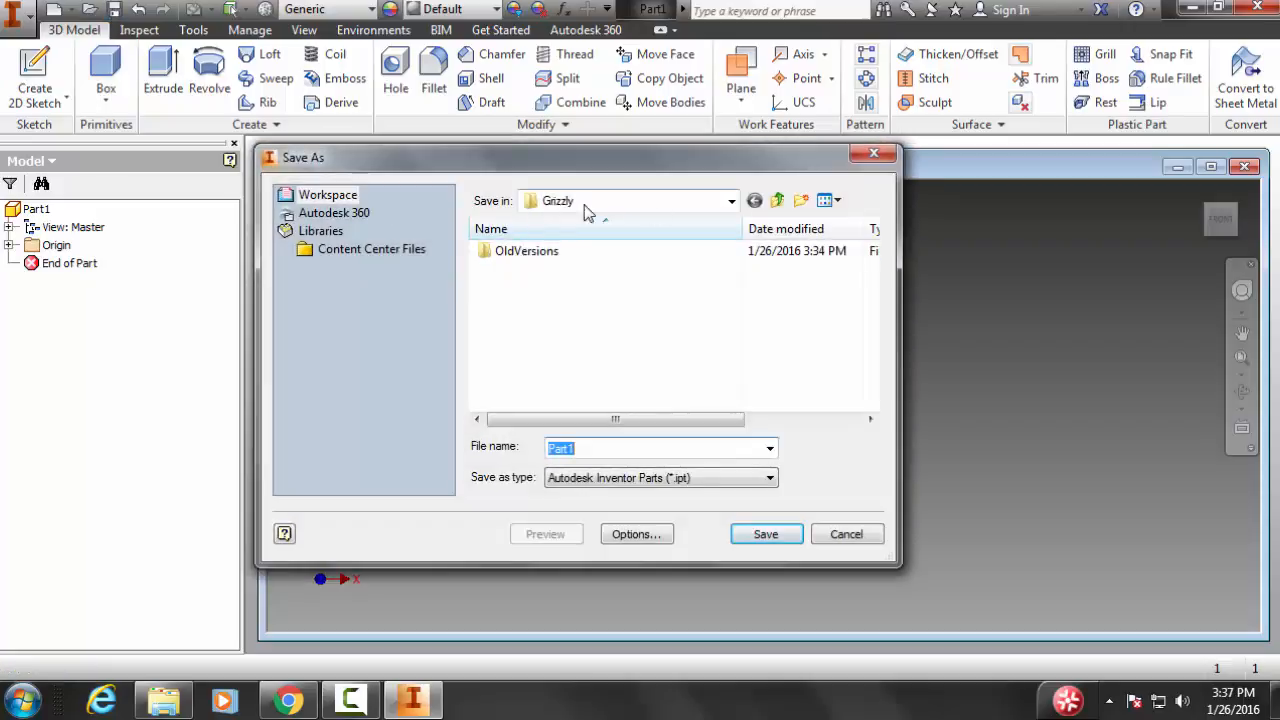
{"action": "type", "text": "test"}
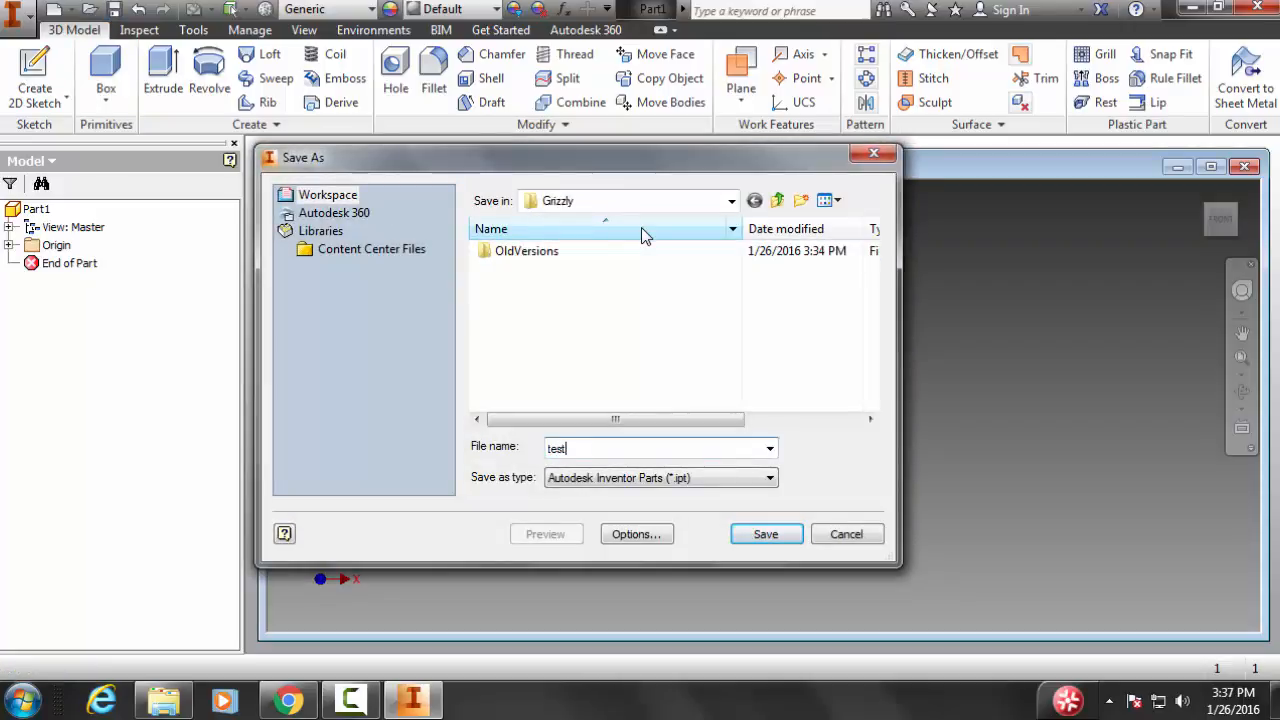
{"action": "left_click", "coordinate": [760, 534]}
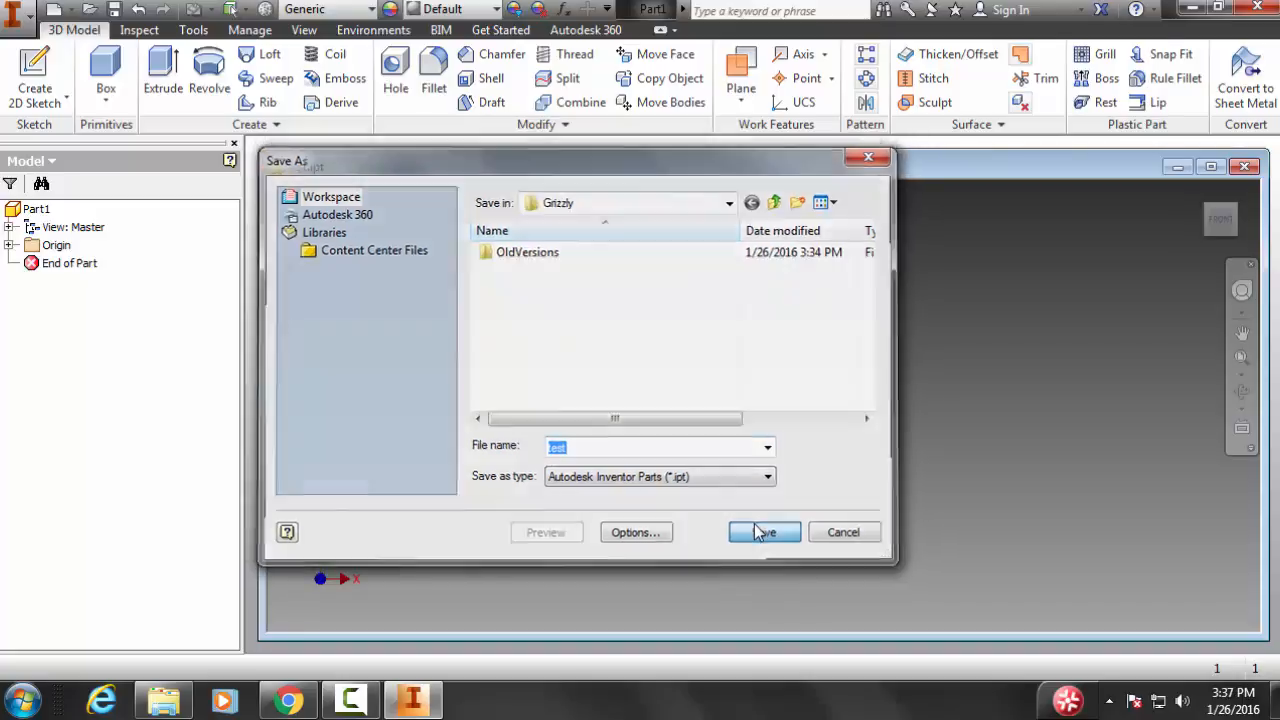
{"action": "left_click", "coordinate": [1245, 167]}
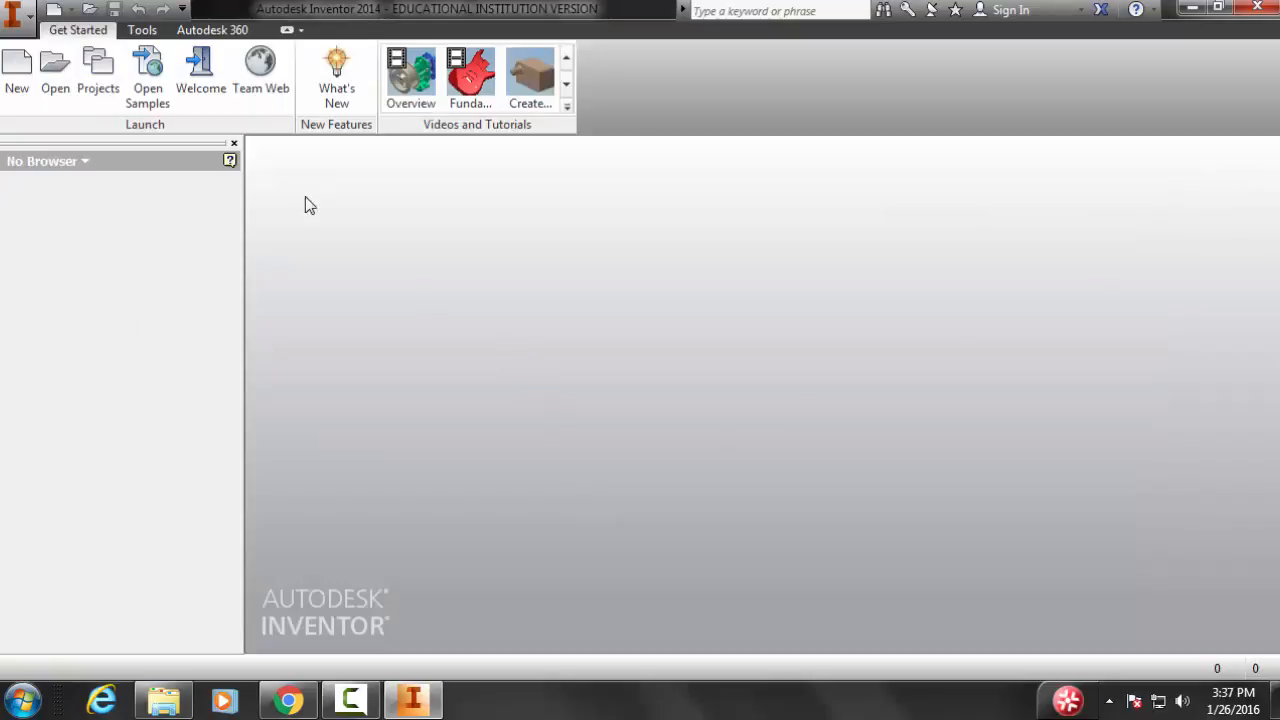
- View the Welcome screen with its options for new files, opening files and projects, and close it
{"action": "left_click", "coordinate": [205, 75]}
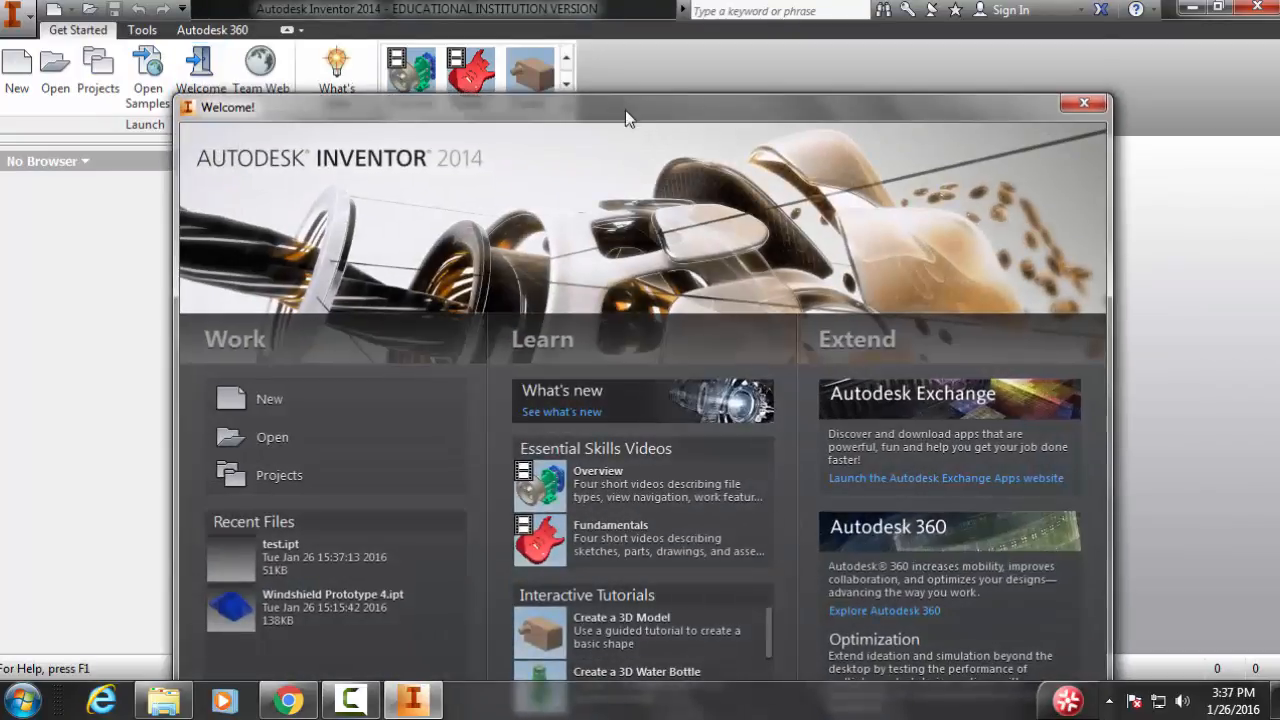
{"action": "left_click_drag", "start_coordinate": [620, 102], "coordinate": [620, 45]}
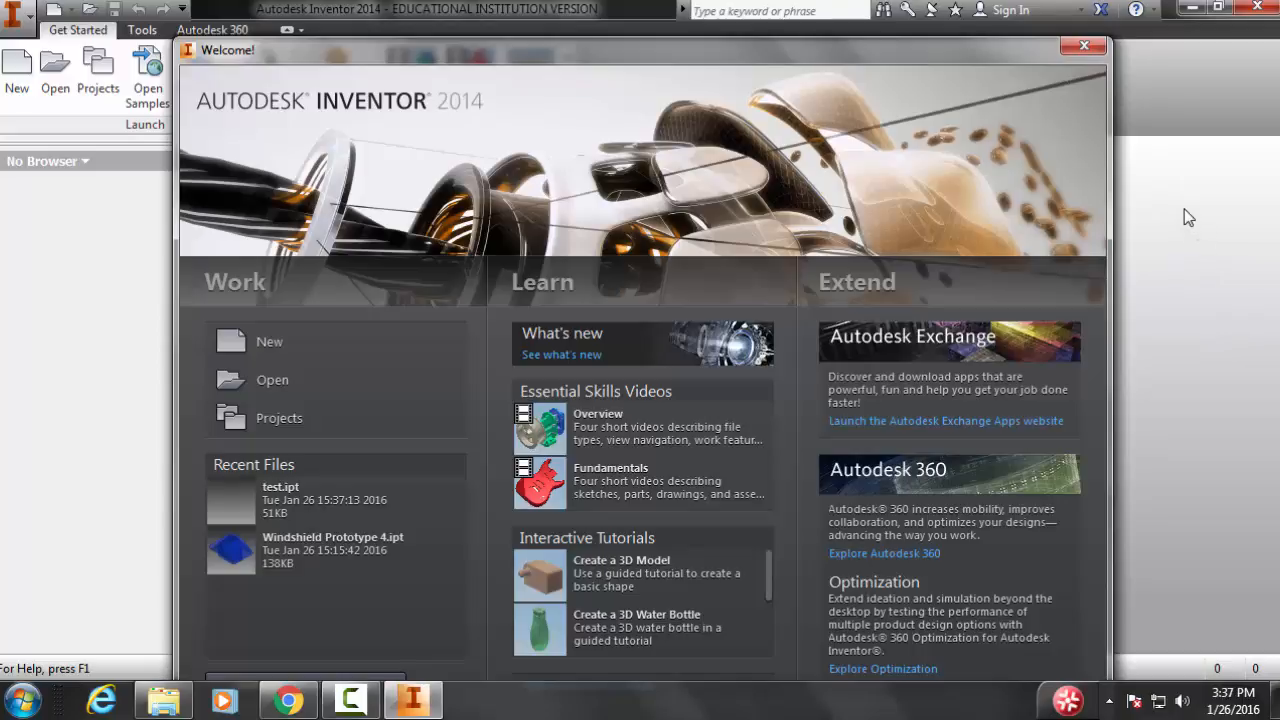
{"action": "left_click", "coordinate": [1083, 45]}
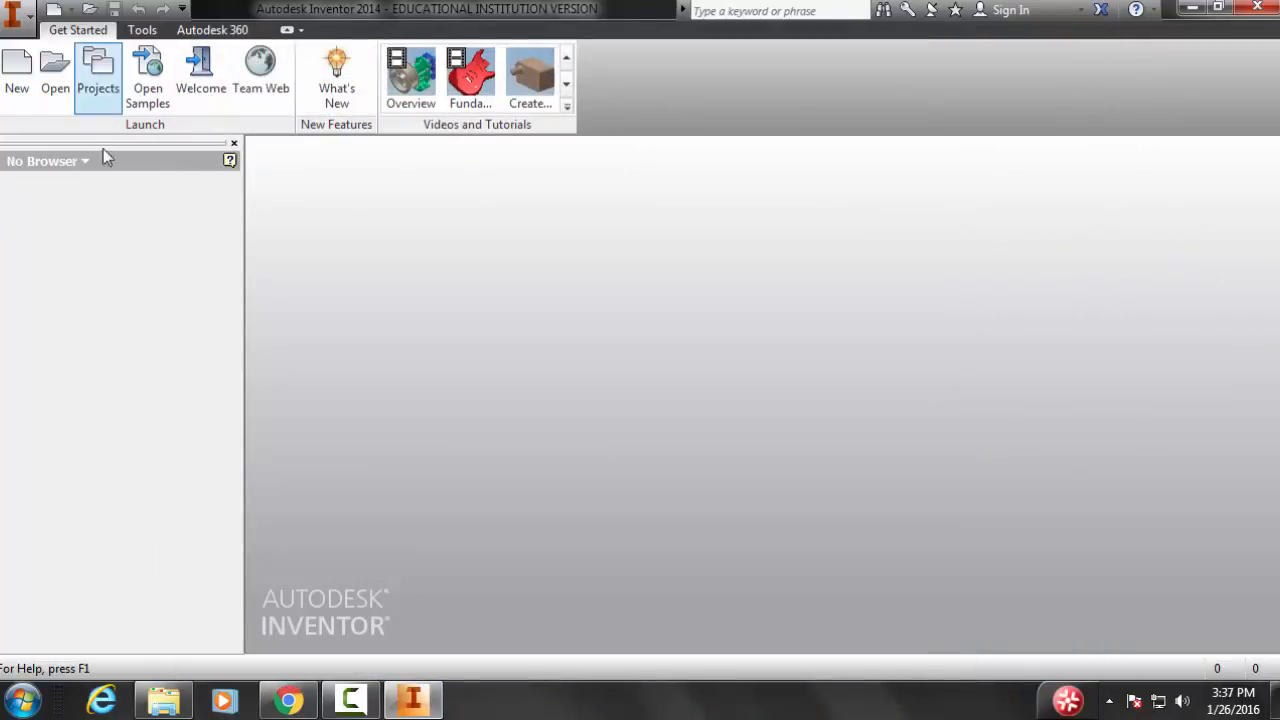
- Make T9 the active project and close the project manager
{"action": "left_click", "coordinate": [98, 75]}
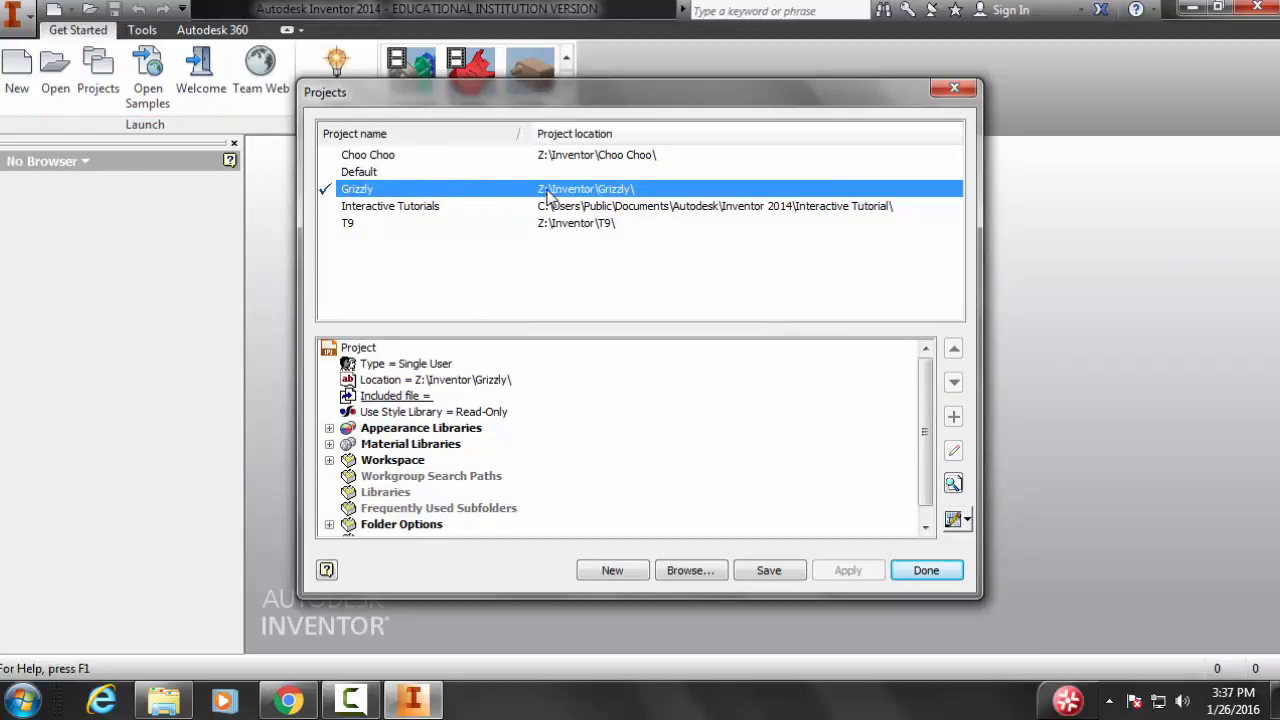
{"action": "left_click", "coordinate": [402, 224]}
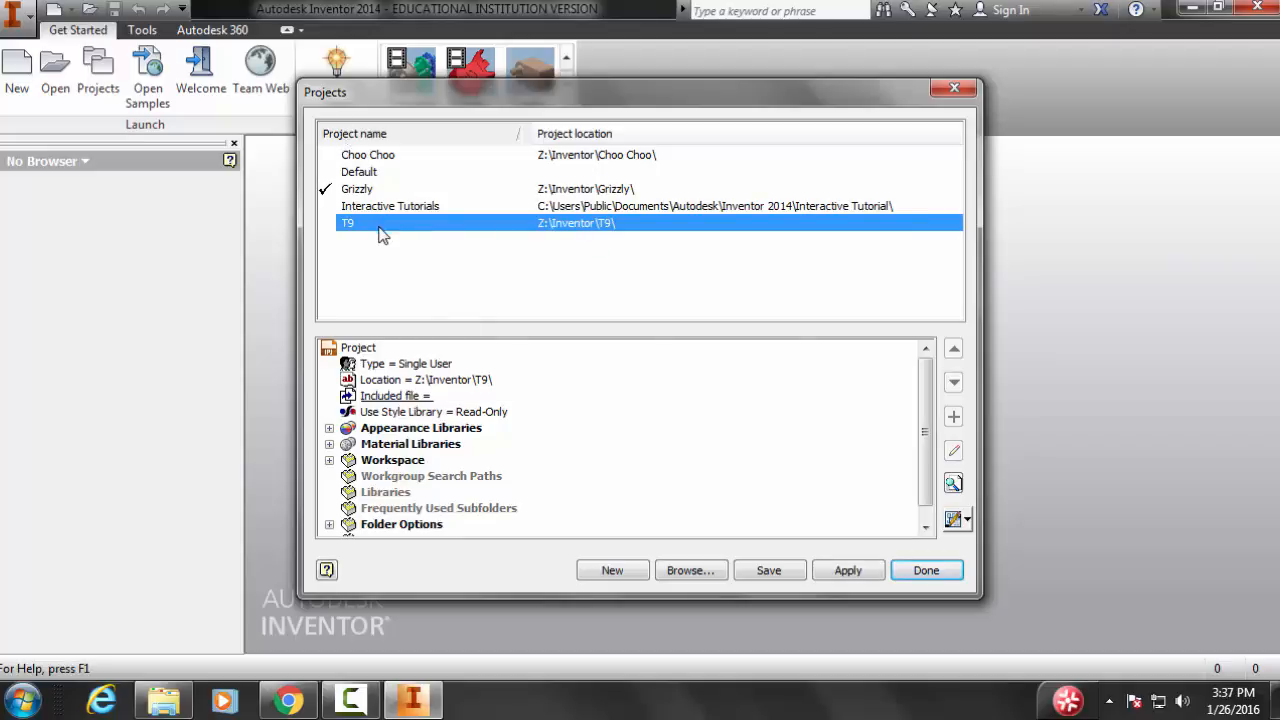
{"action": "left_click", "coordinate": [840, 578]}
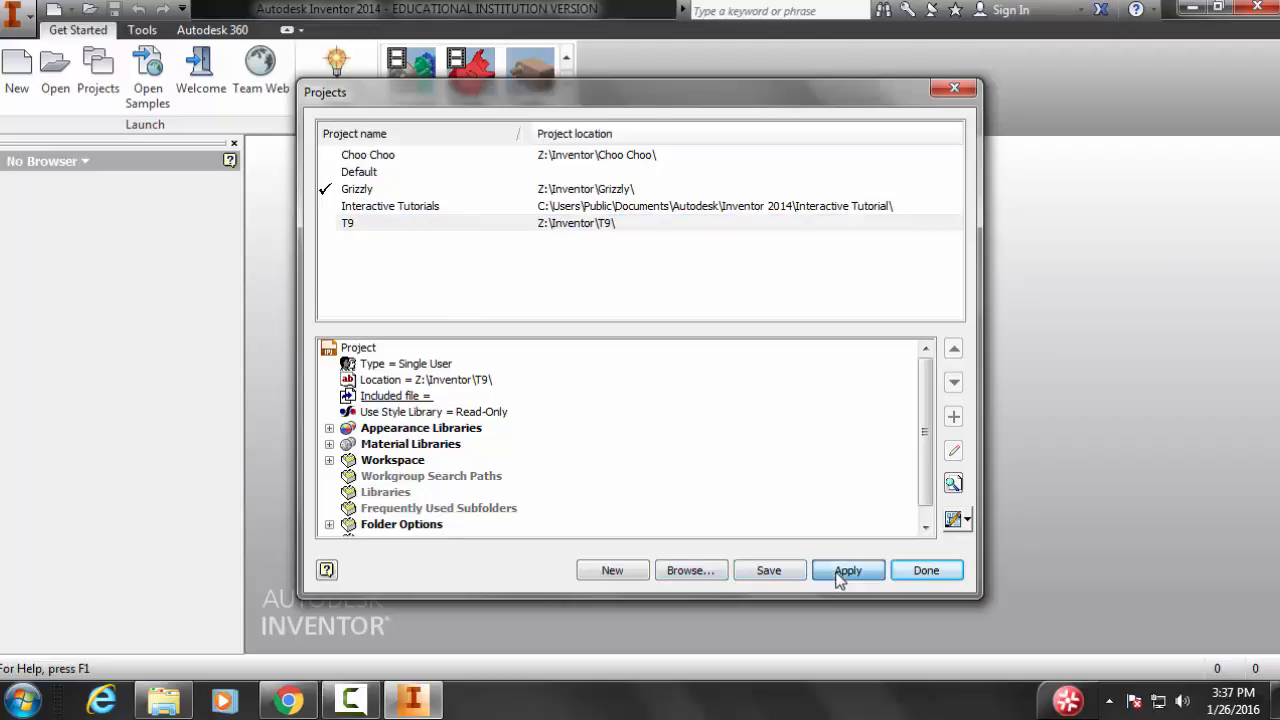
{"action": "left_click", "coordinate": [922, 574]}
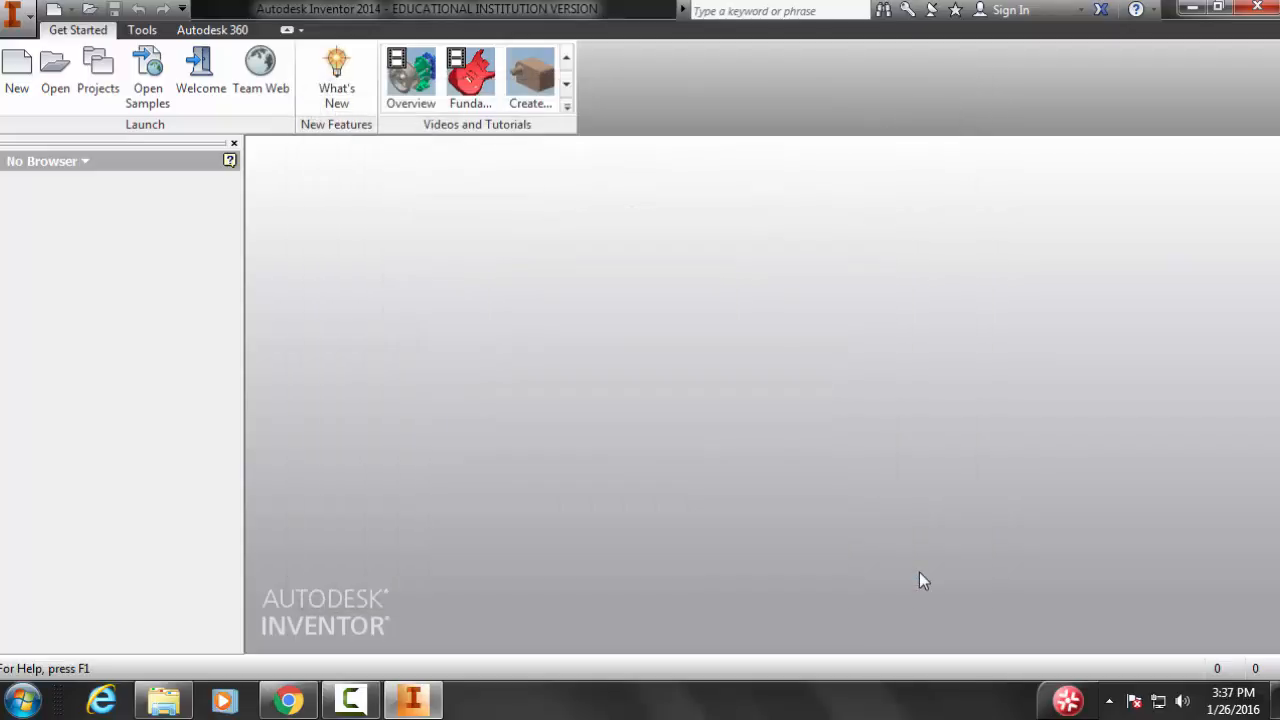
- Browse the T9 project's files available for opening, and cancel without opening any
{"action": "left_click", "coordinate": [56, 88]}
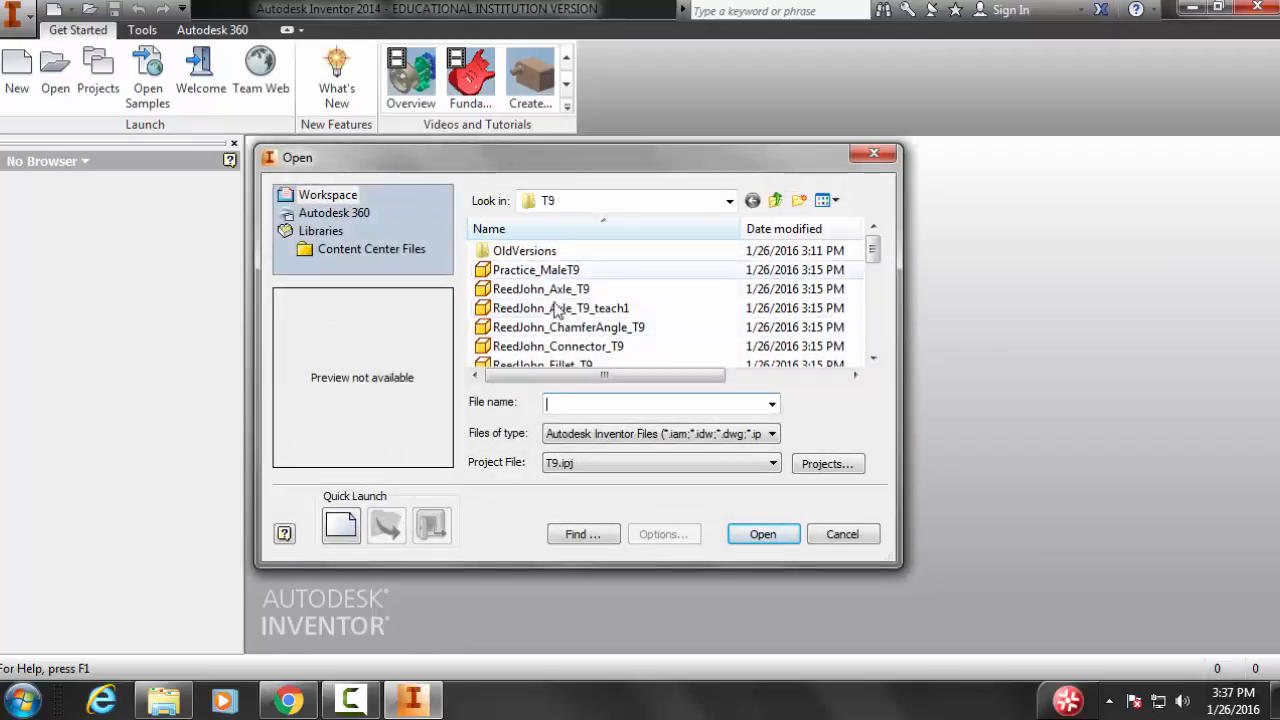
{"action": "left_click", "coordinate": [873, 358]}
{"action": "left_click", "coordinate": [873, 358]}
{"action": "left_click", "coordinate": [873, 358]}
{"action": "left_click", "coordinate": [873, 358]}
{"action": "left_click", "coordinate": [873, 358]}
{"action": "left_click", "coordinate": [873, 358]}
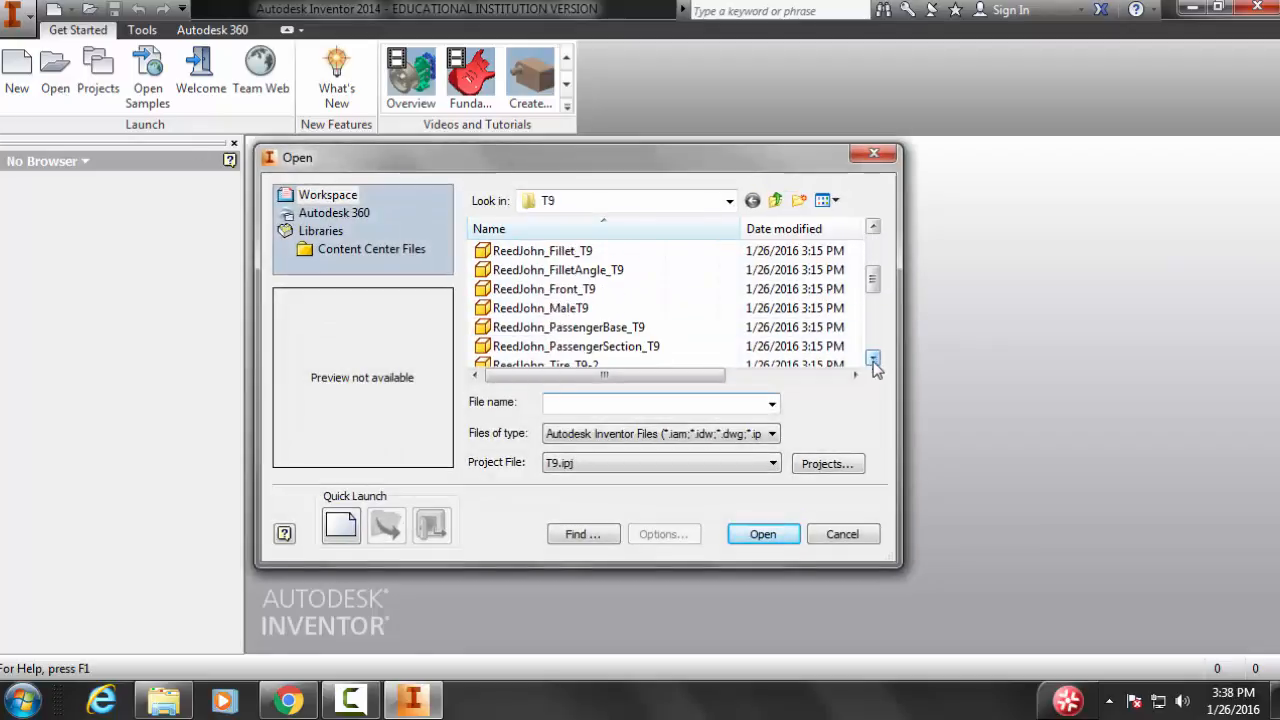
{"action": "left_click", "coordinate": [842, 534]}
- Make Grizzly the active project again and check its files available for opening, cancelling without opening any
{"action": "left_click", "coordinate": [100, 80]}
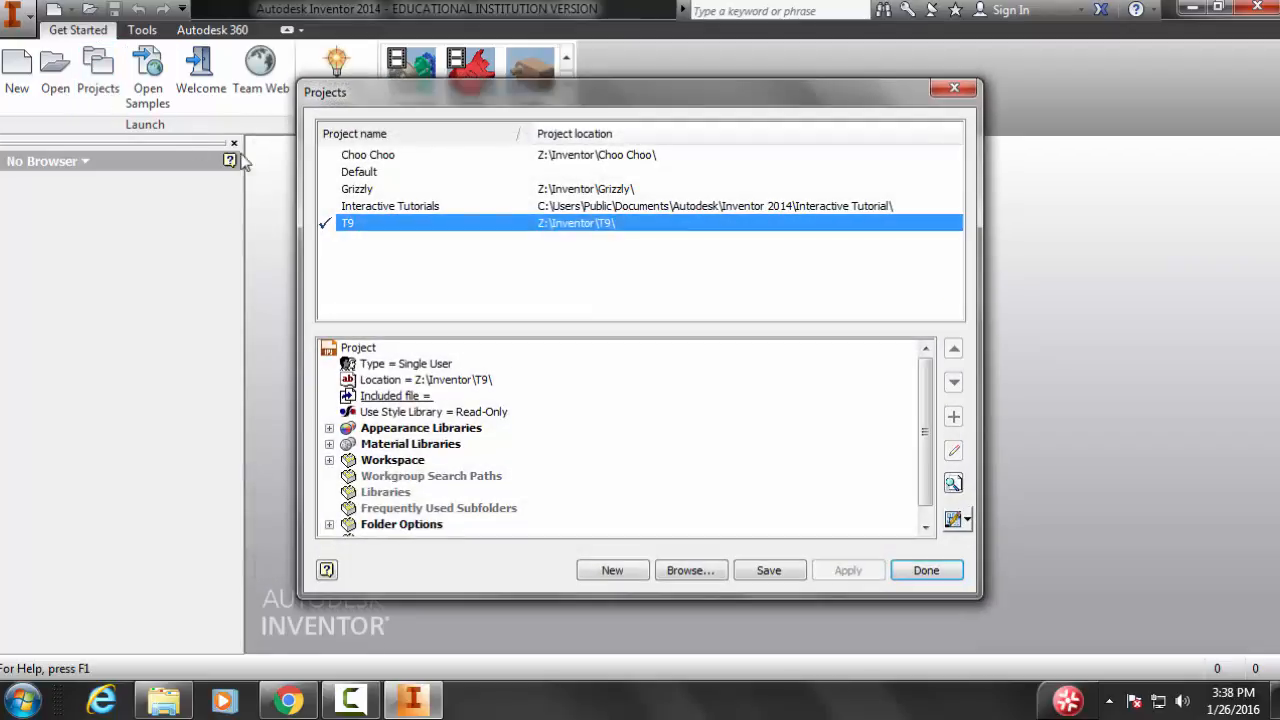
{"action": "left_click", "coordinate": [381, 190]}
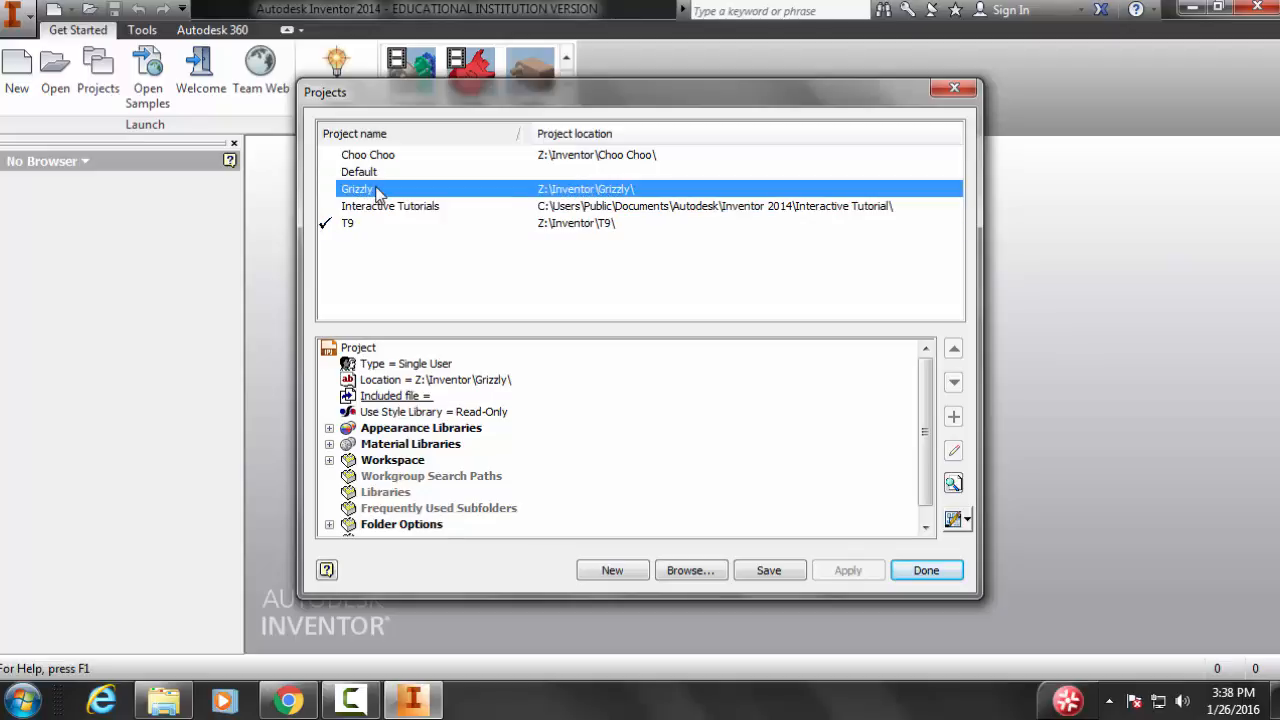
{"action": "left_click", "coordinate": [816, 570]}
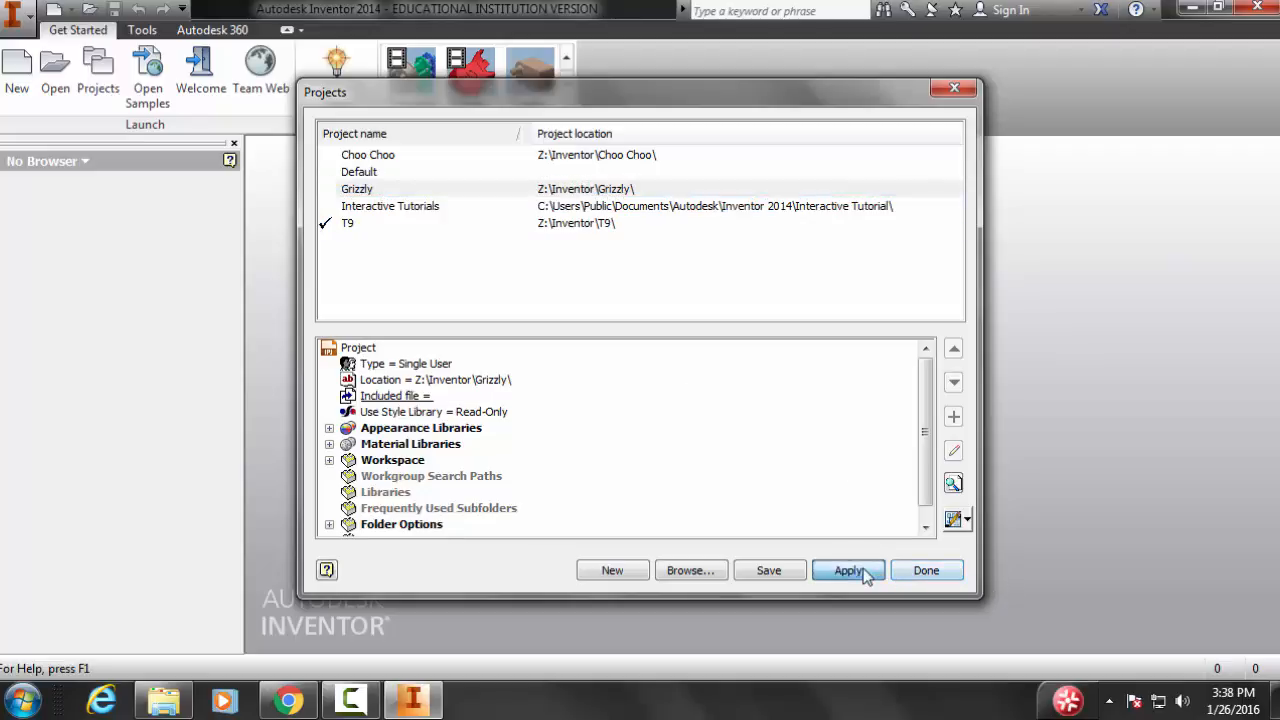
{"action": "left_click", "coordinate": [914, 569]}
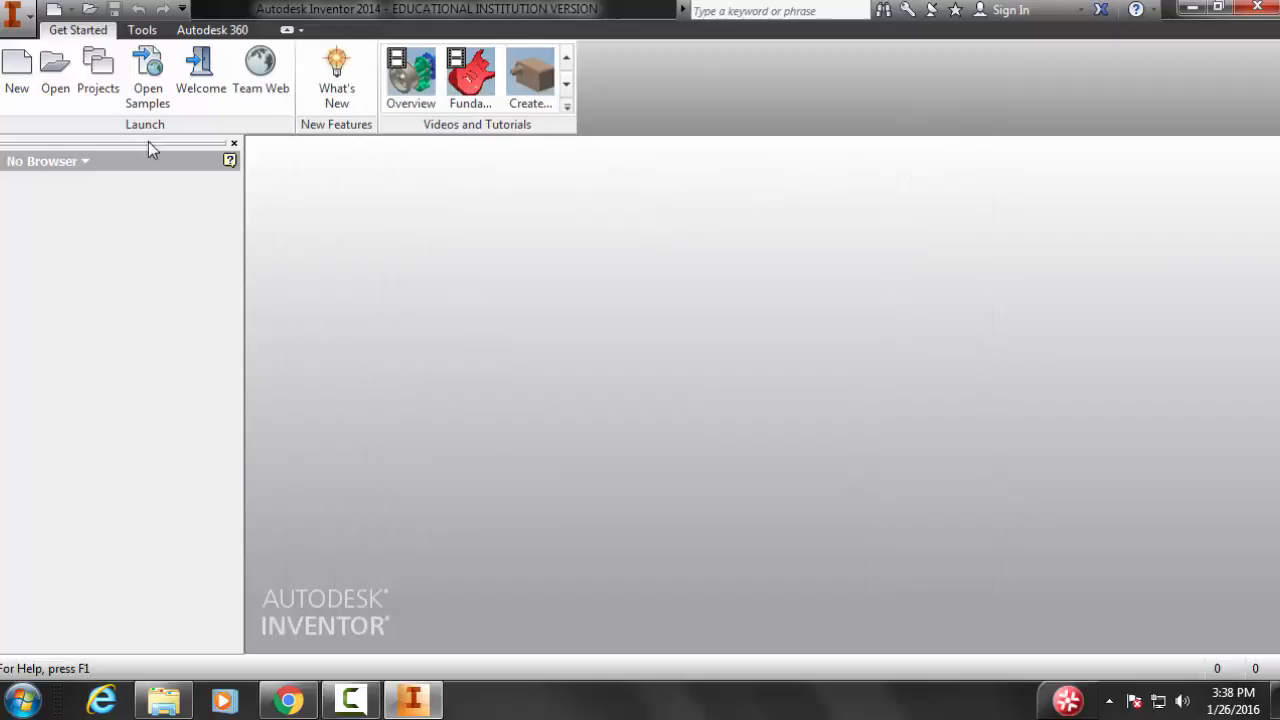
{"action": "left_click", "coordinate": [55, 75]}
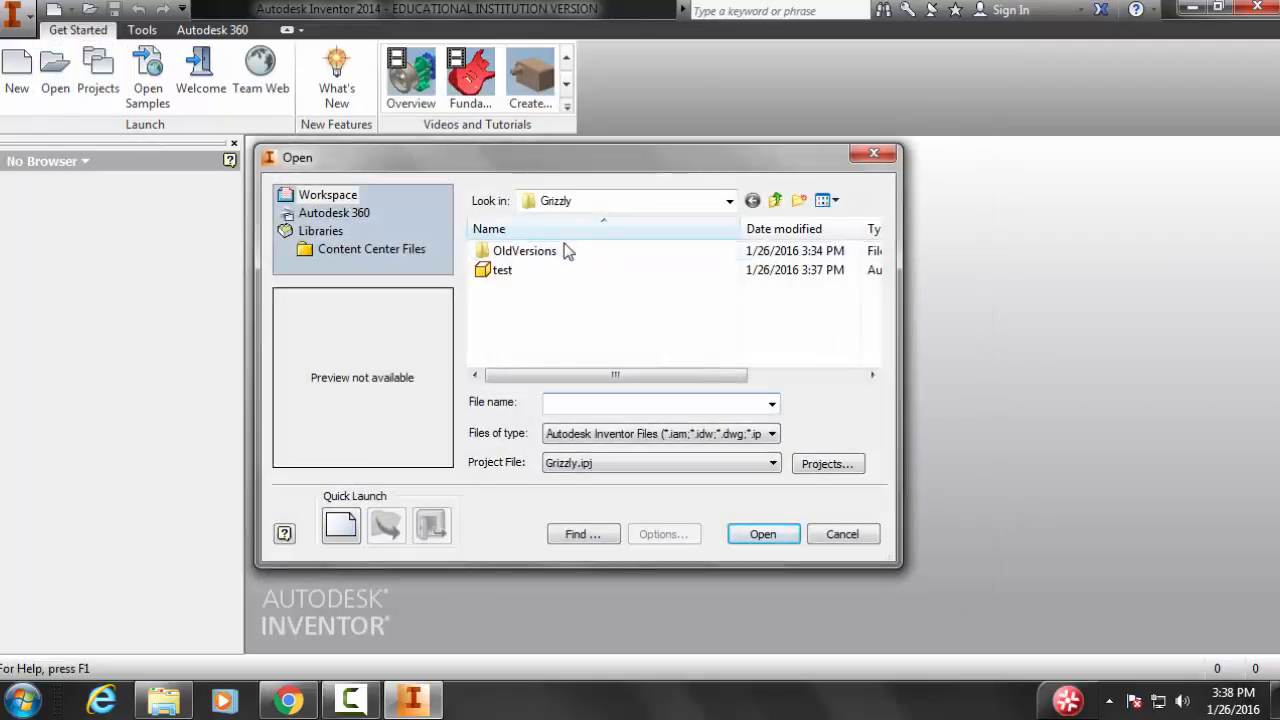
{"action": "left_click", "coordinate": [842, 534]}
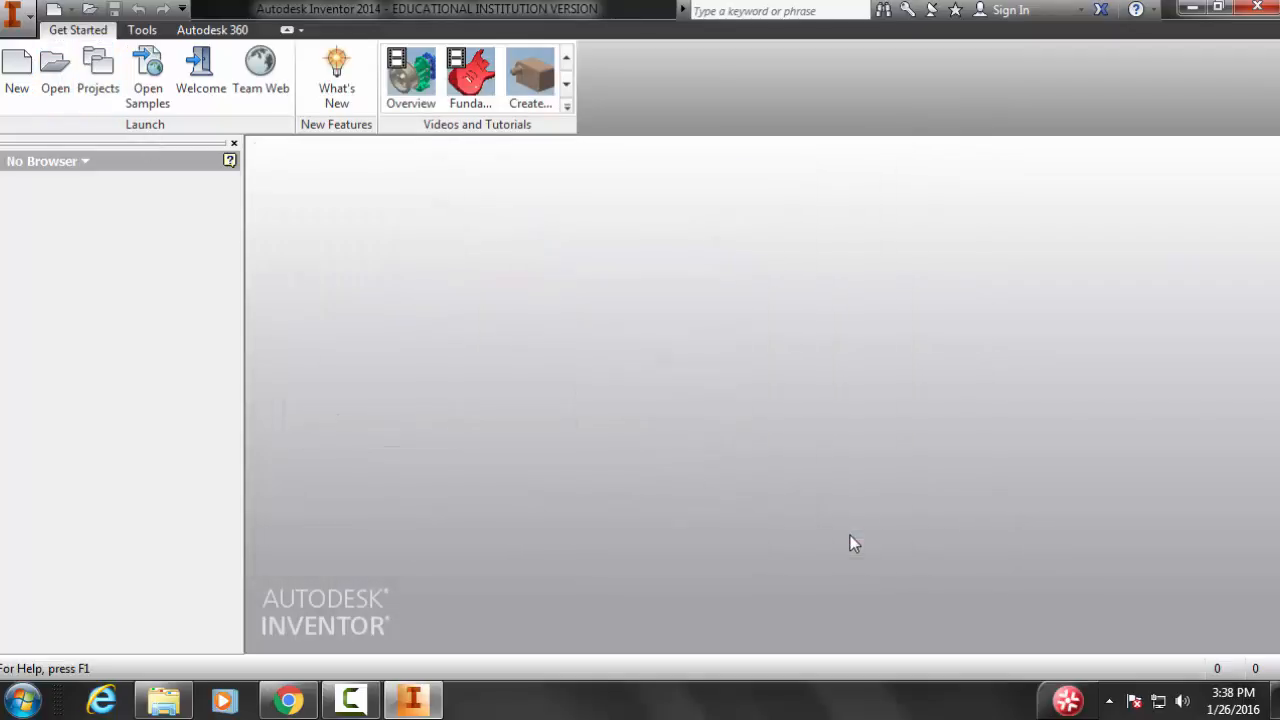
- Delete the T9 project from the project list
{"action": "left_click", "coordinate": [105, 90]}
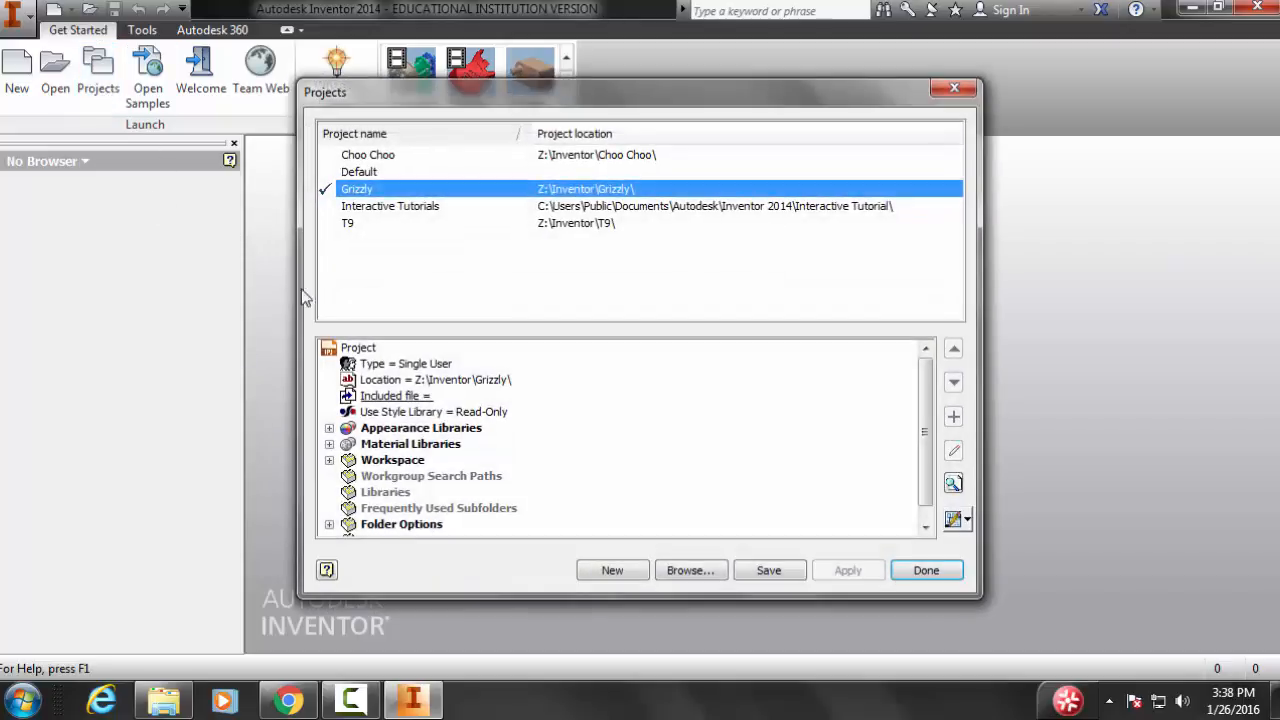
{"action": "left_click", "coordinate": [366, 227]}
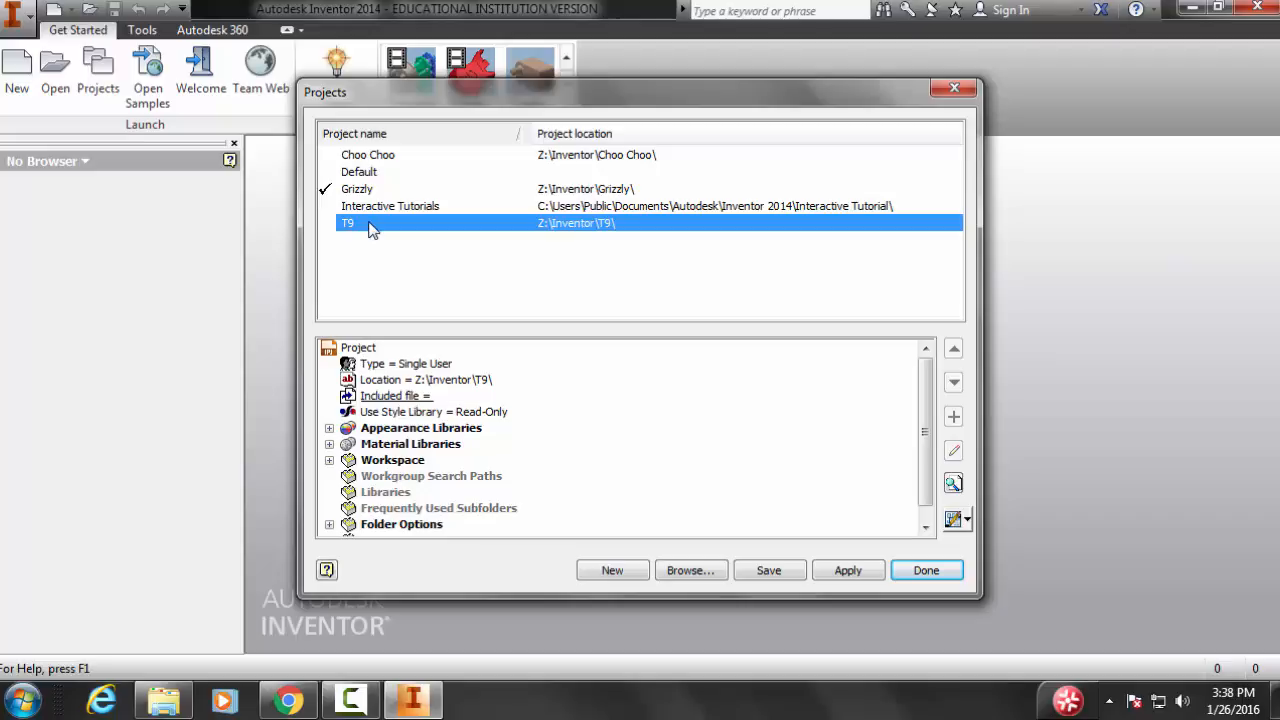
{"action": "right_click", "coordinate": [372, 229]}
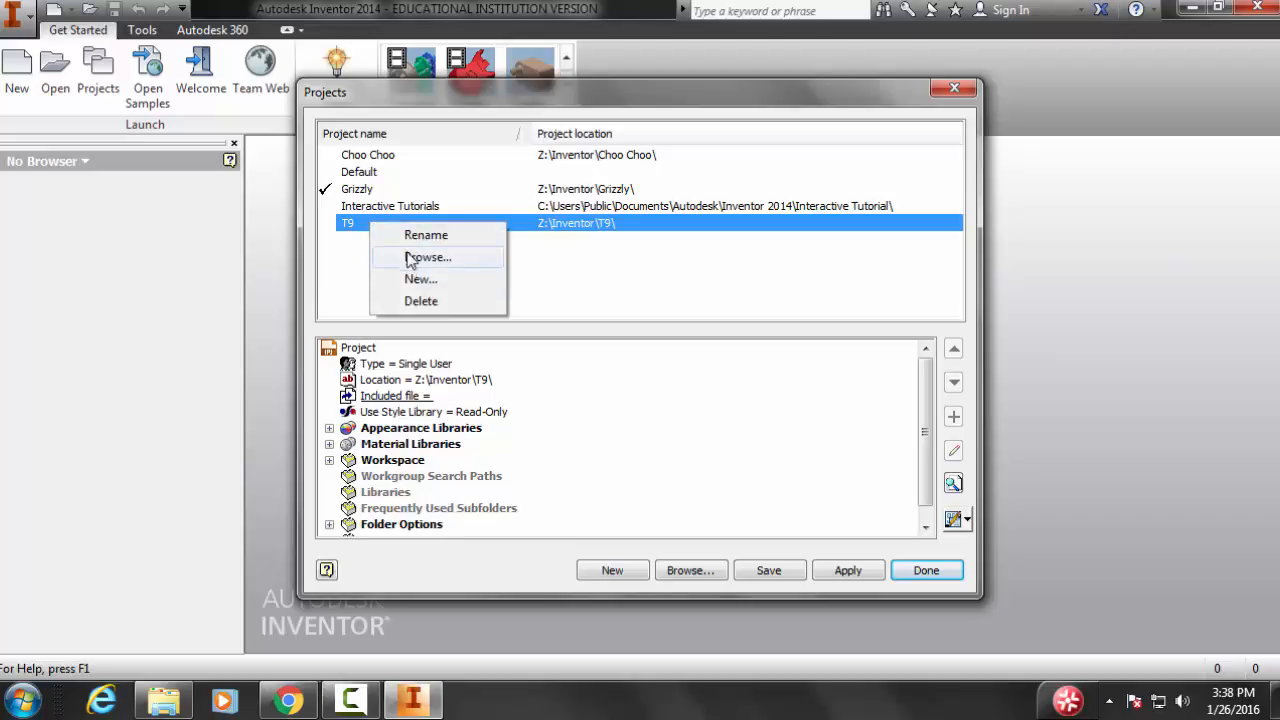
{"action": "left_click", "coordinate": [418, 299]}
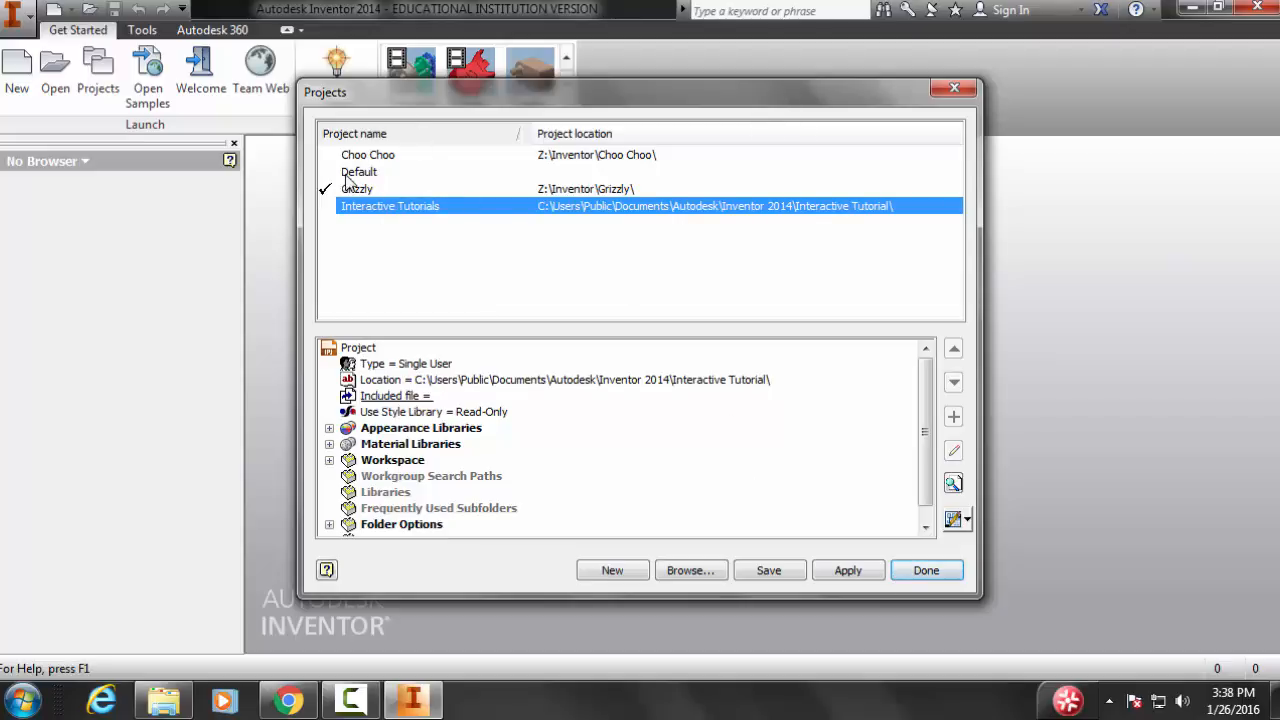
- Add the existing T9 project file from Z:\Inventor\T9 back to the project list and close the project manager
{"action": "left_click_drag", "start_coordinate": [440, 99], "coordinate": [443, 75]}
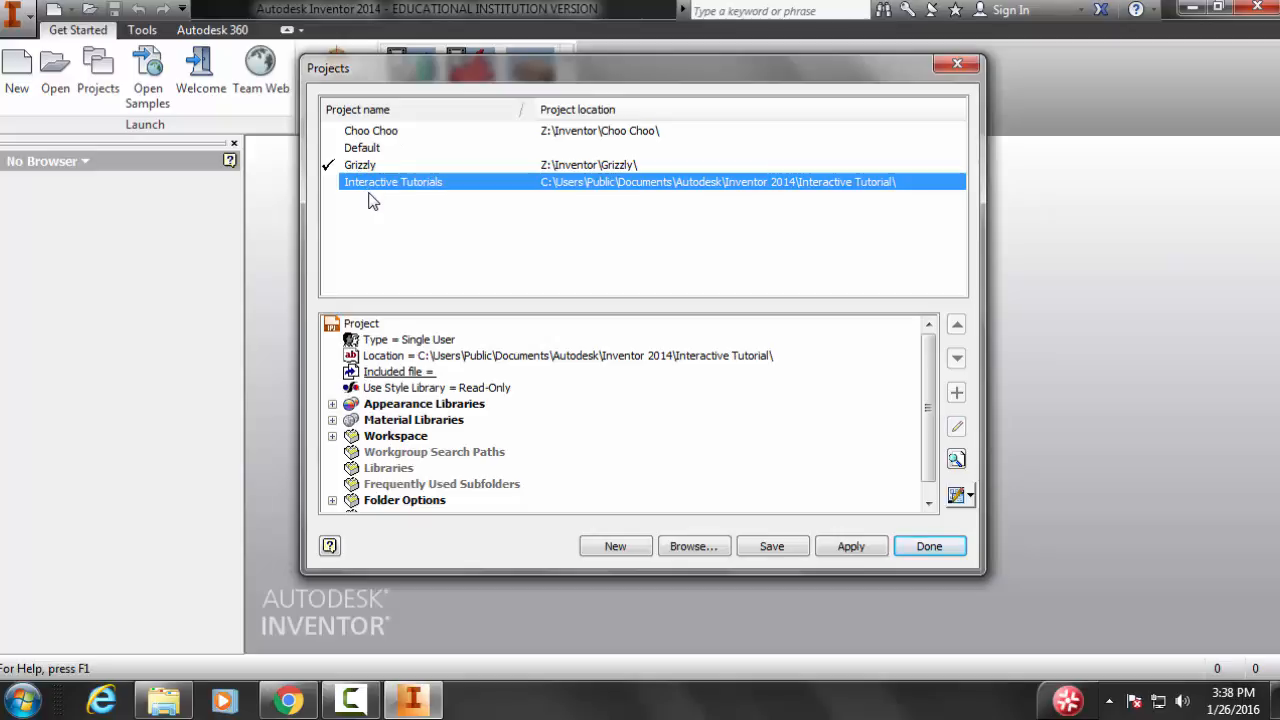
{"action": "left_click_drag", "start_coordinate": [444, 74], "coordinate": [445, 62]}
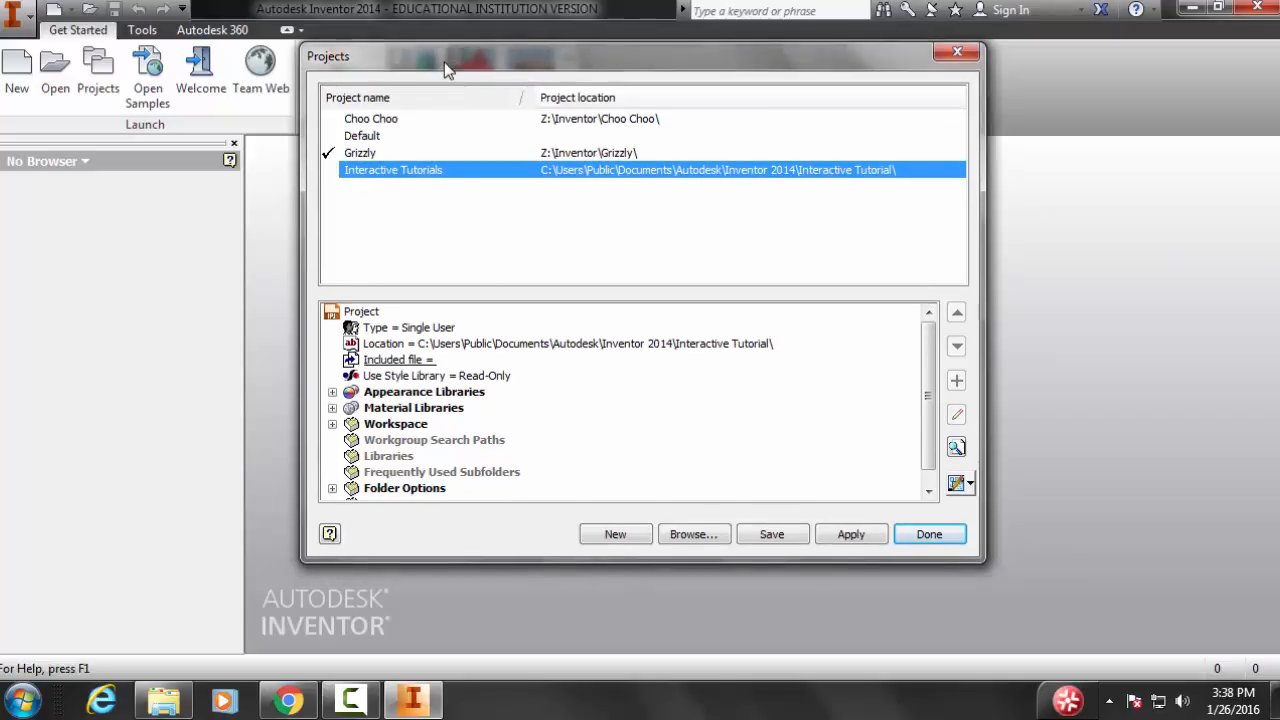
{"action": "left_click", "coordinate": [697, 535]}
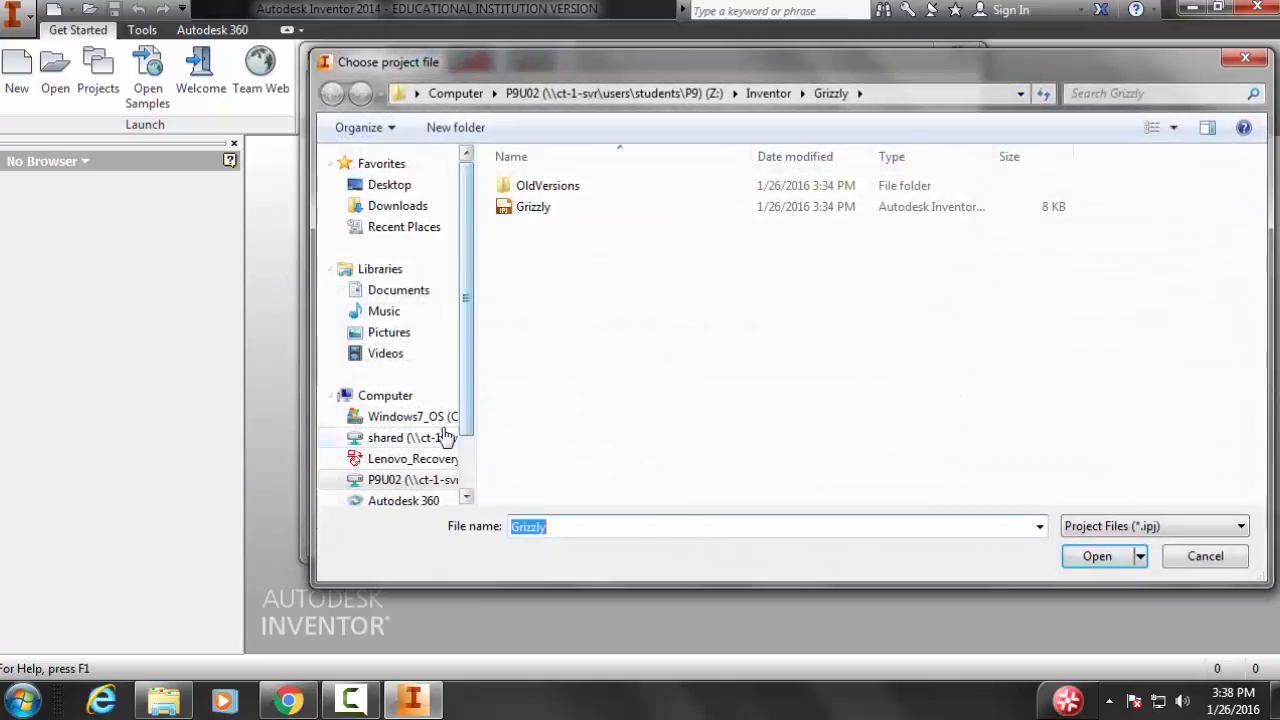
{"action": "left_click", "coordinate": [398, 397]}
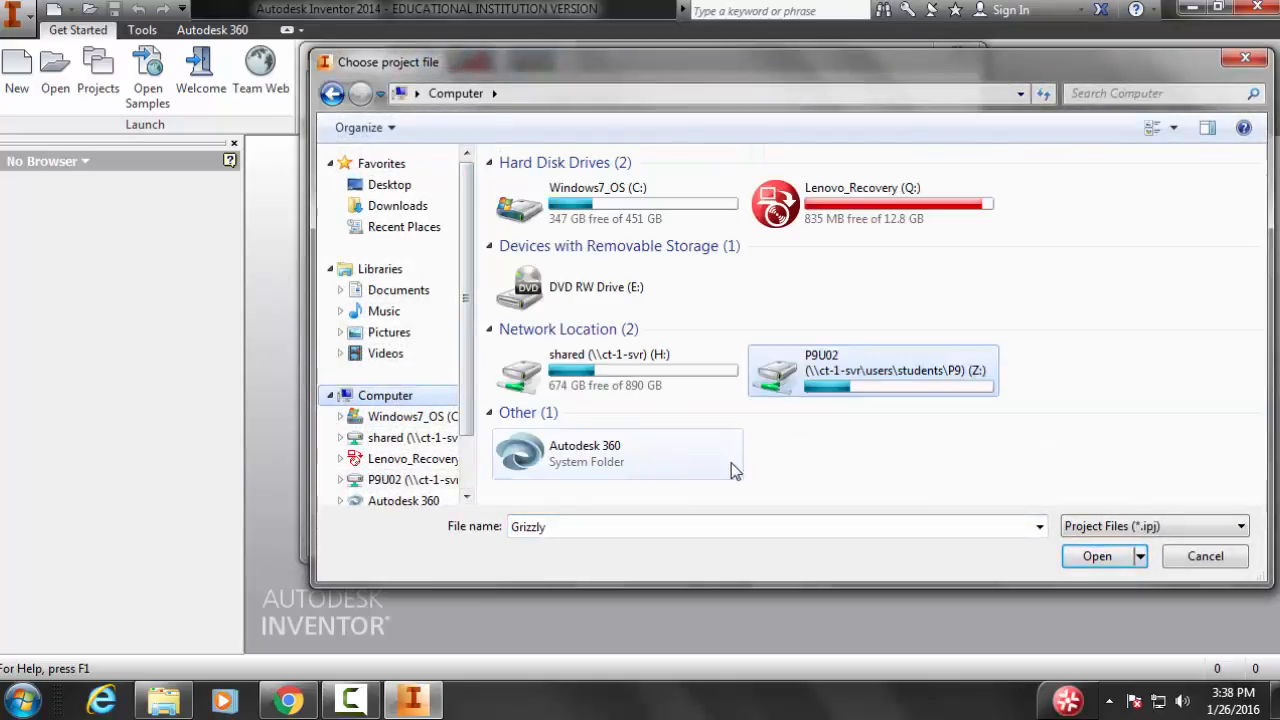
{"action": "double_click", "coordinate": [847, 372]}
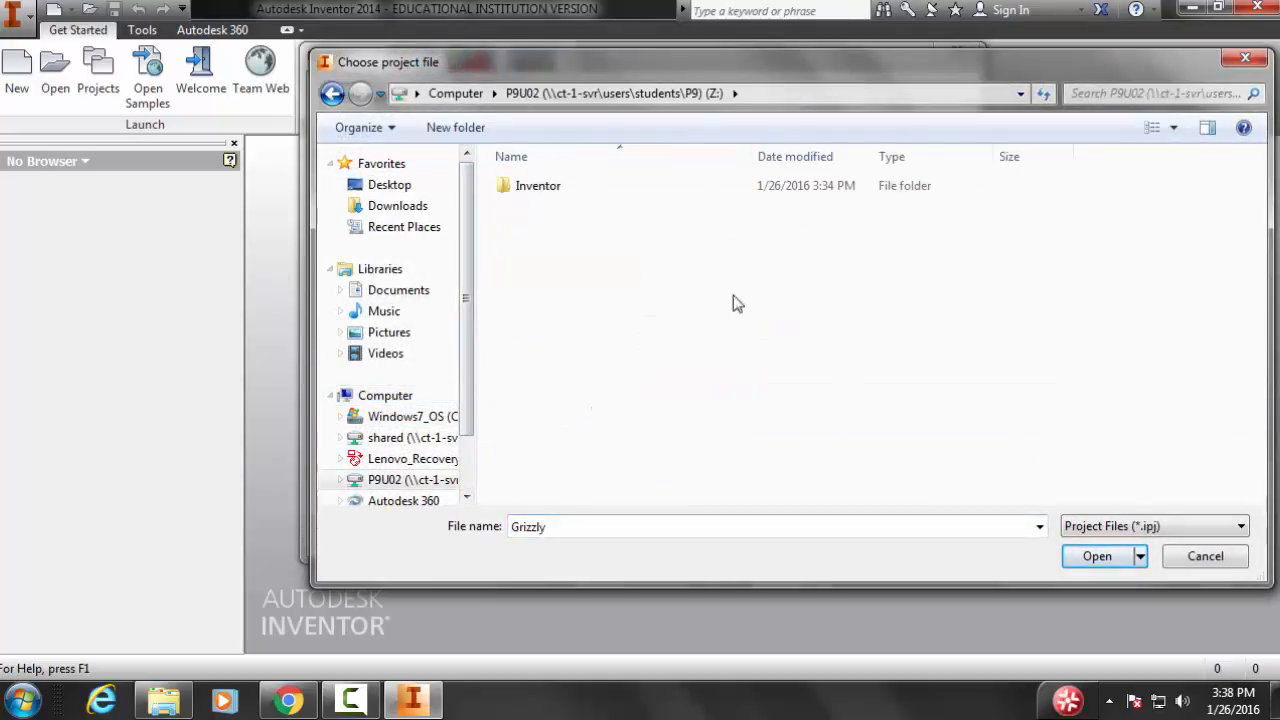
{"action": "double_click", "coordinate": [560, 188]}
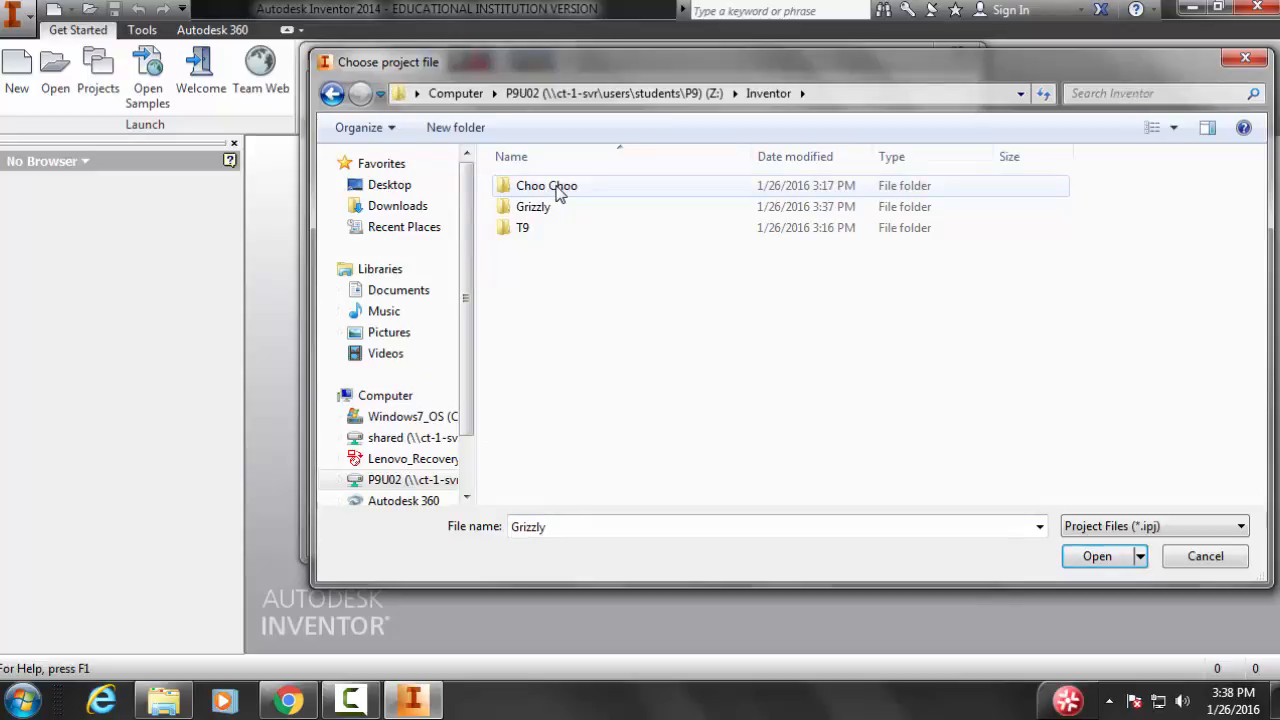
{"action": "double_click", "coordinate": [531, 229]}
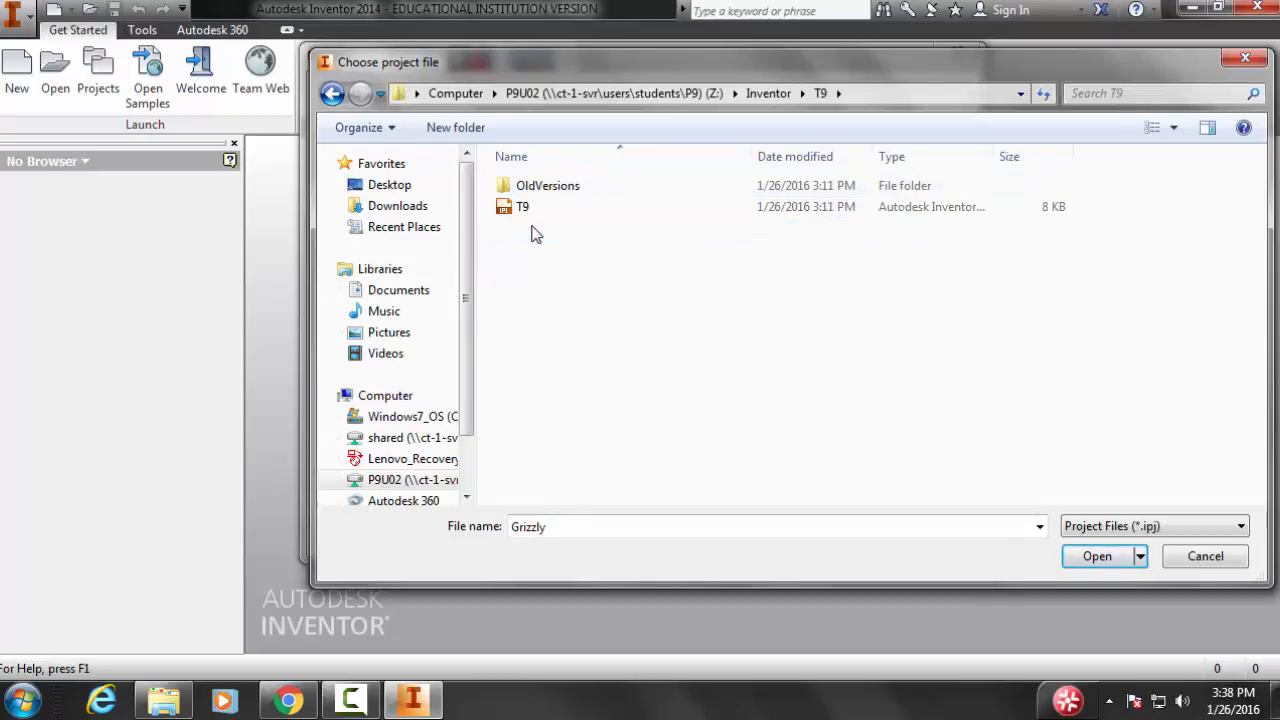
{"action": "left_click", "coordinate": [524, 207]}
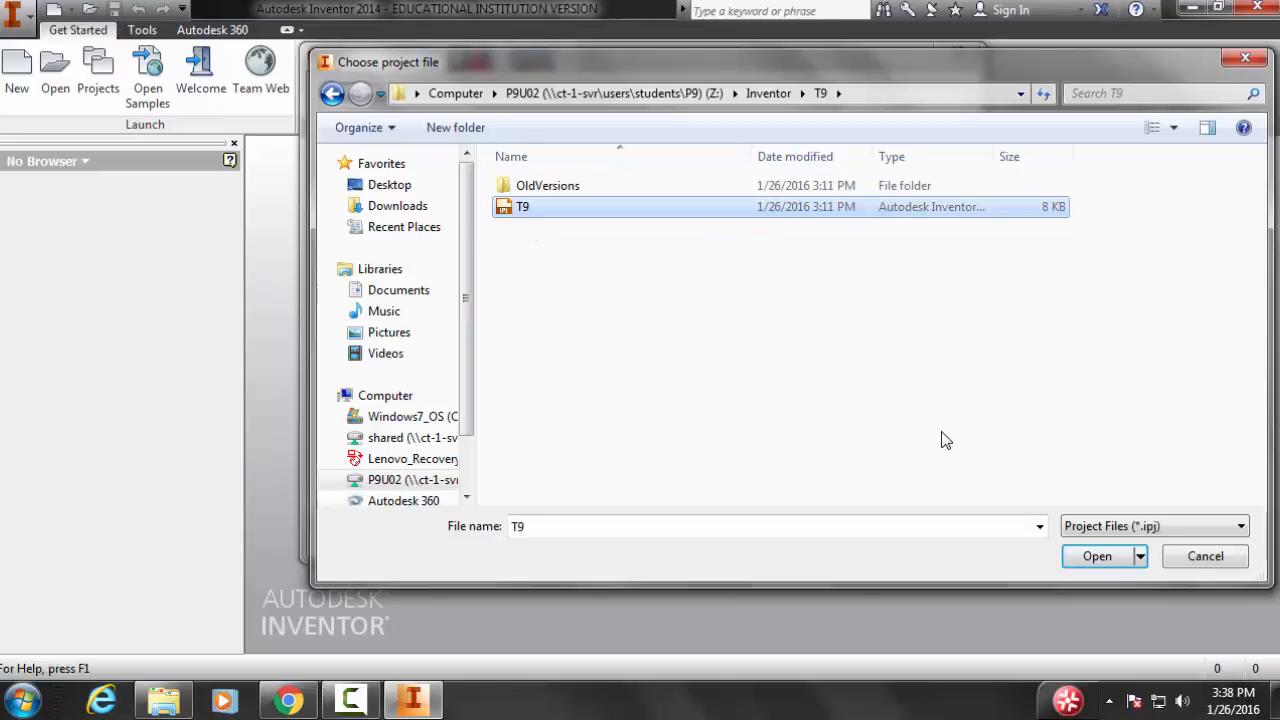
{"action": "left_click", "coordinate": [1095, 556]}
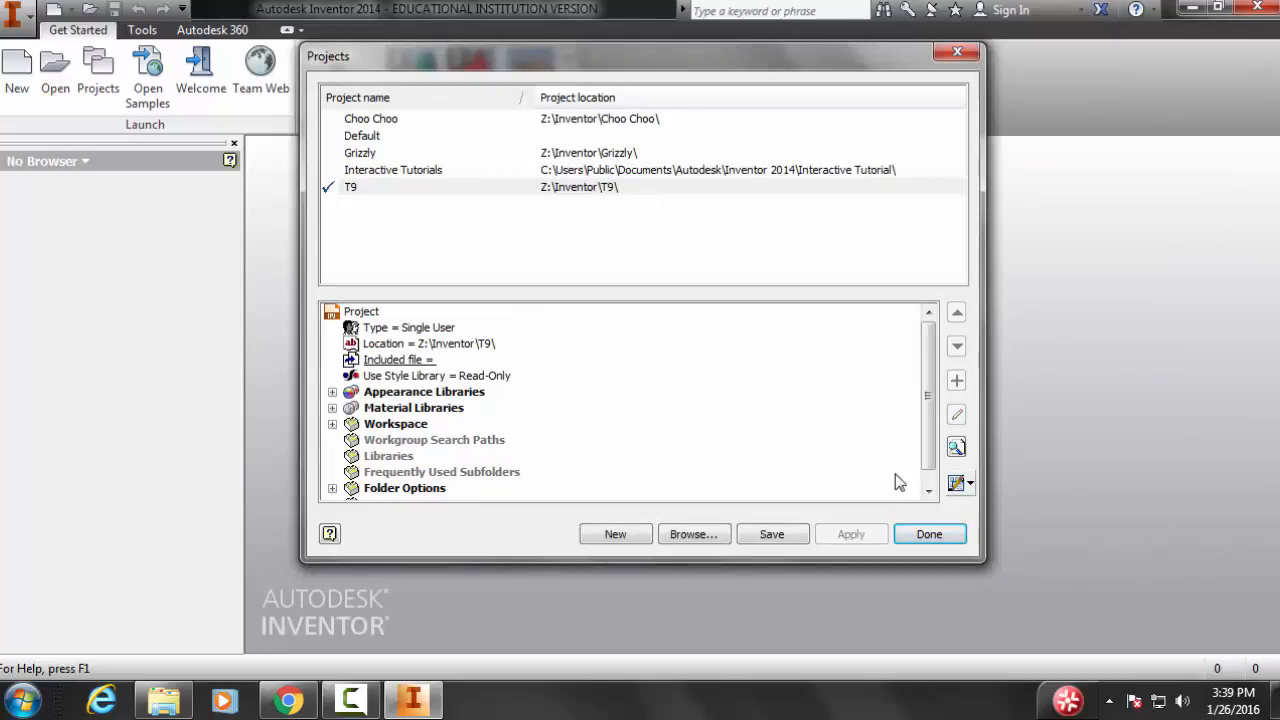
{"action": "left_click", "coordinate": [929, 533]}
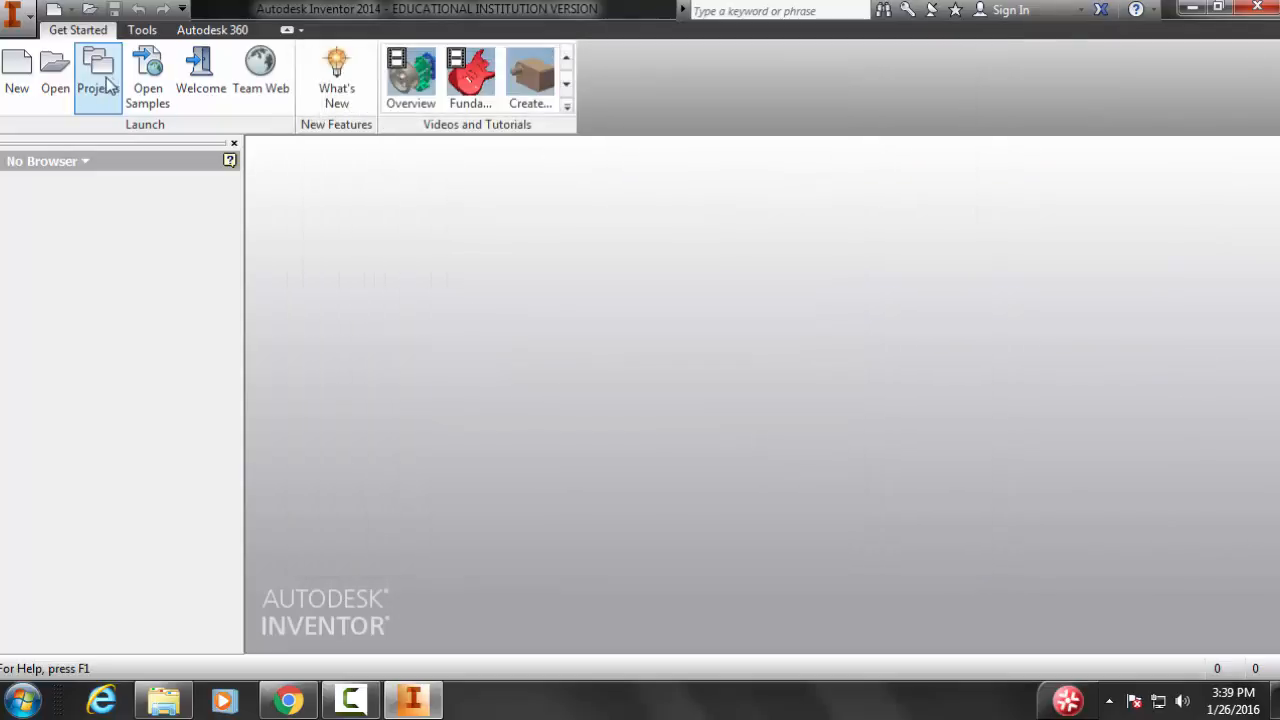
- Check the re-added T9 project's files available for opening, and cancel without opening any
{"action": "left_click", "coordinate": [55, 75]}
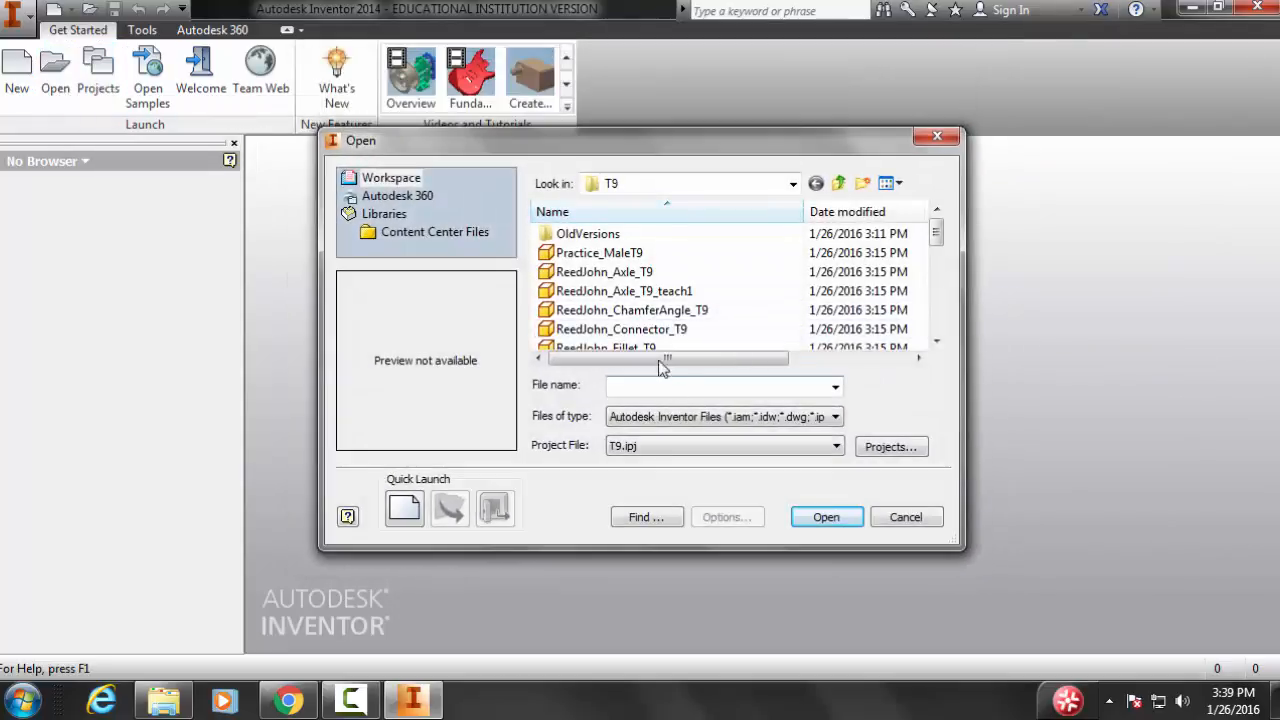
{"action": "left_click", "coordinate": [903, 518]}
- Make Choo Choo the active project and close the project manager
{"action": "left_click", "coordinate": [98, 72]}
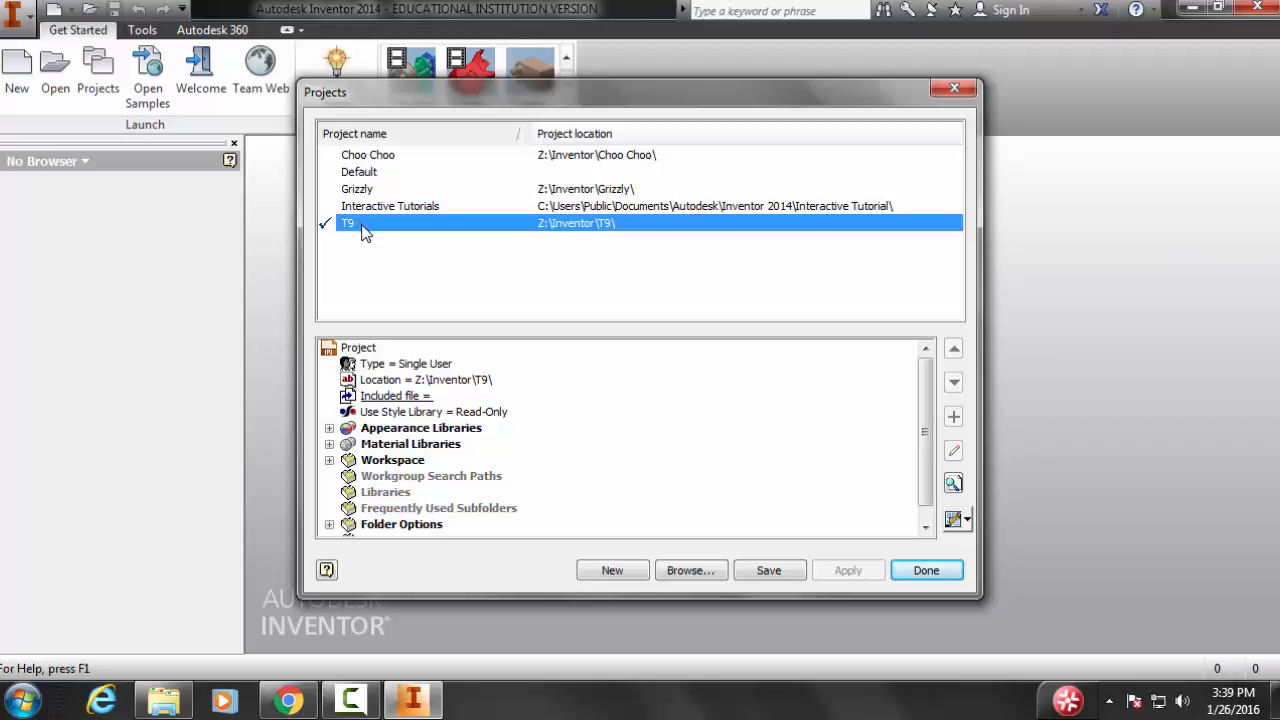
{"action": "left_click", "coordinate": [369, 157]}
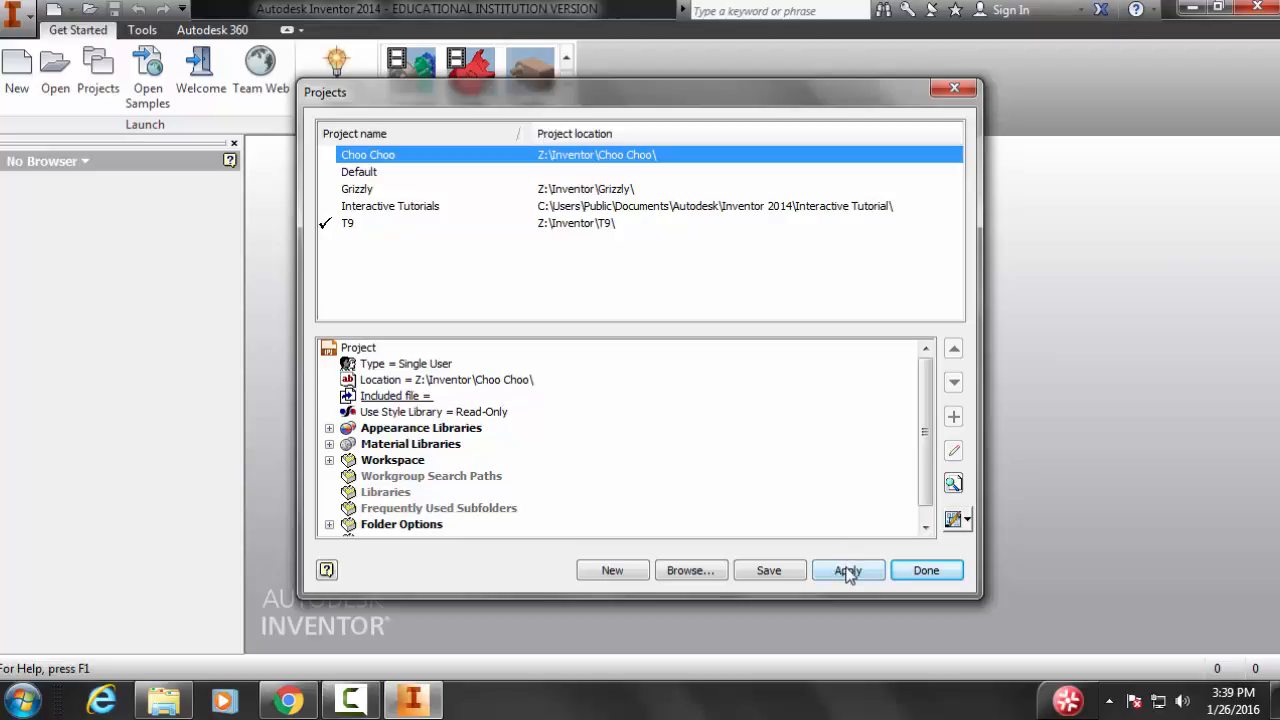
{"action": "left_click", "coordinate": [847, 570]}
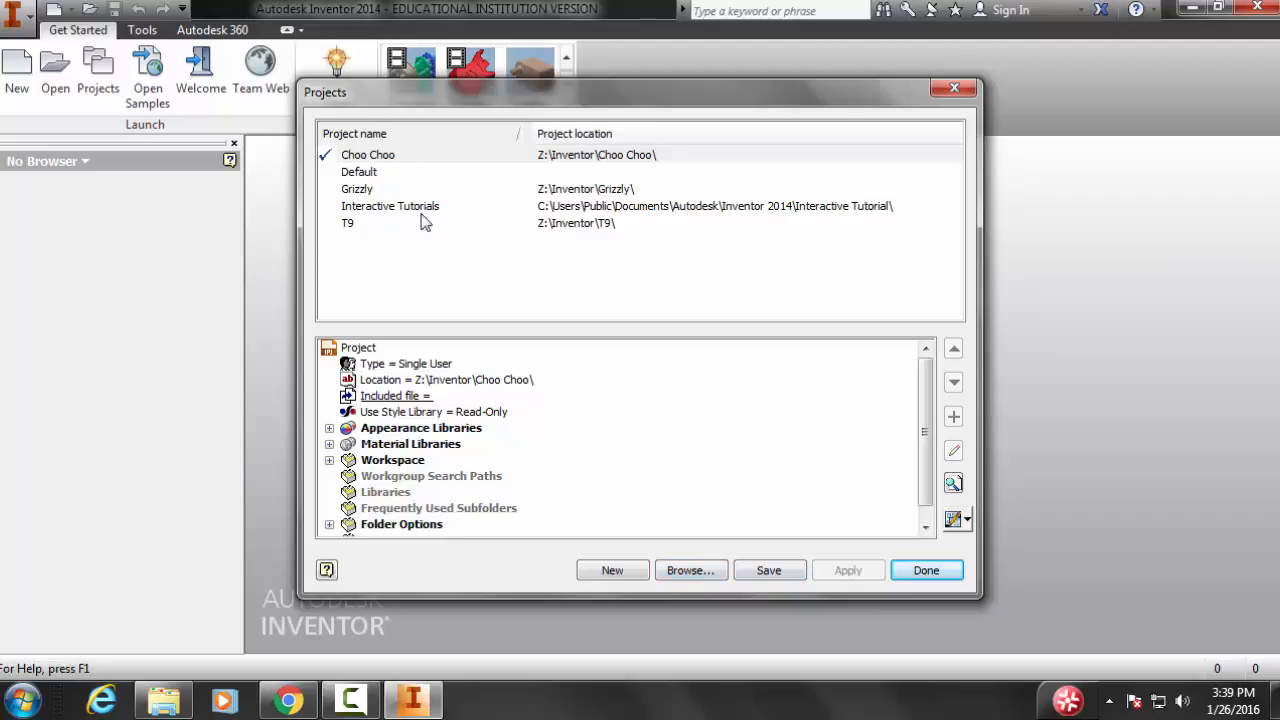
{"action": "left_click", "coordinate": [926, 572]}
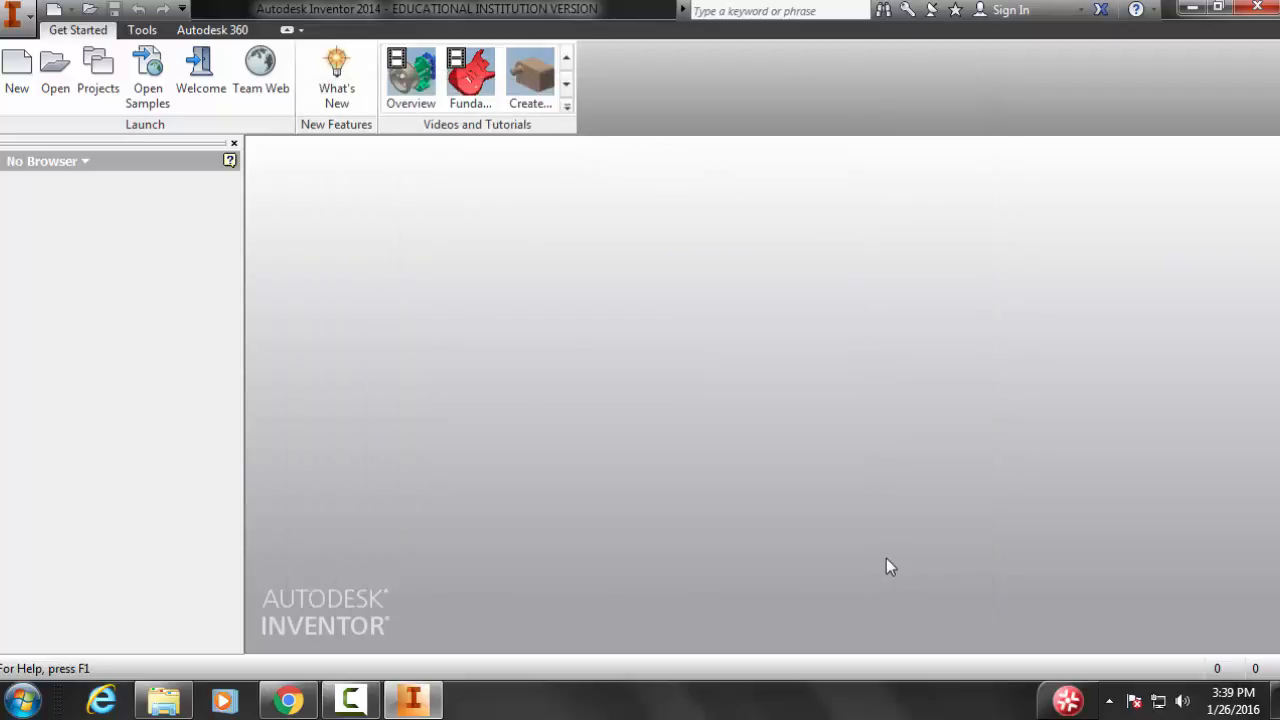